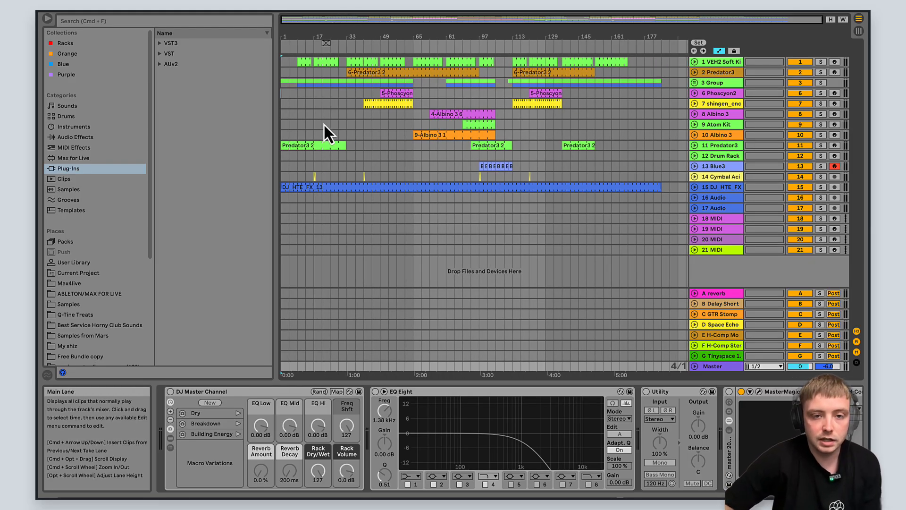
- Play the arrangement from about bar 25, raise the system volume, and check the mixer levels in Session View before returning to Arrangement View
left_click(322, 123)
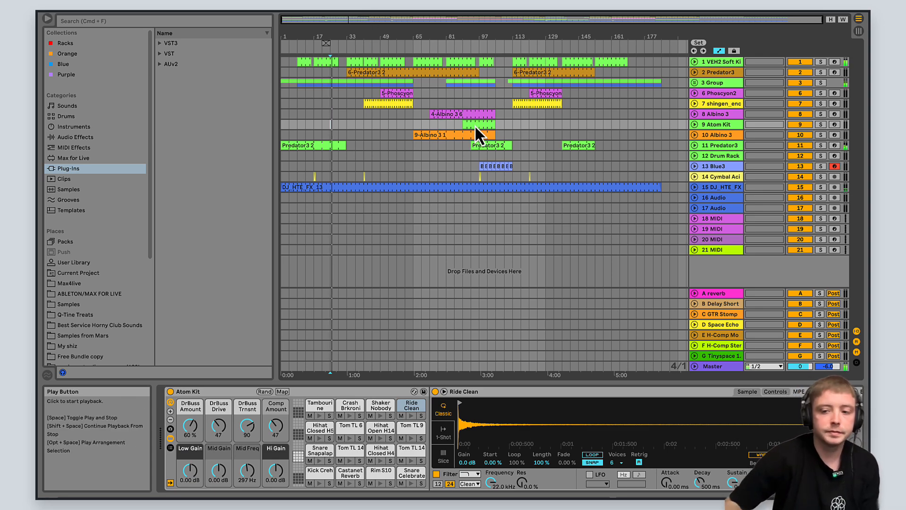
key("Tab")
key("Tab")
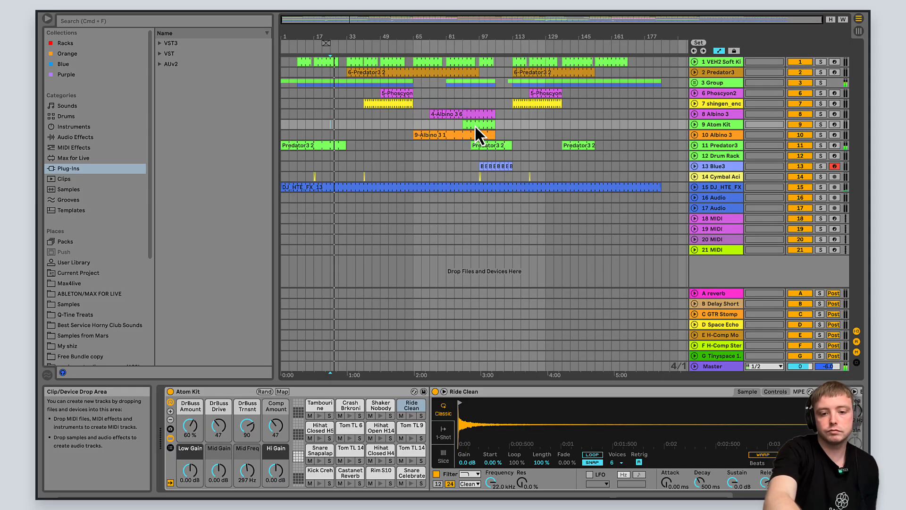
key("XF86AudioRaiseVolume")
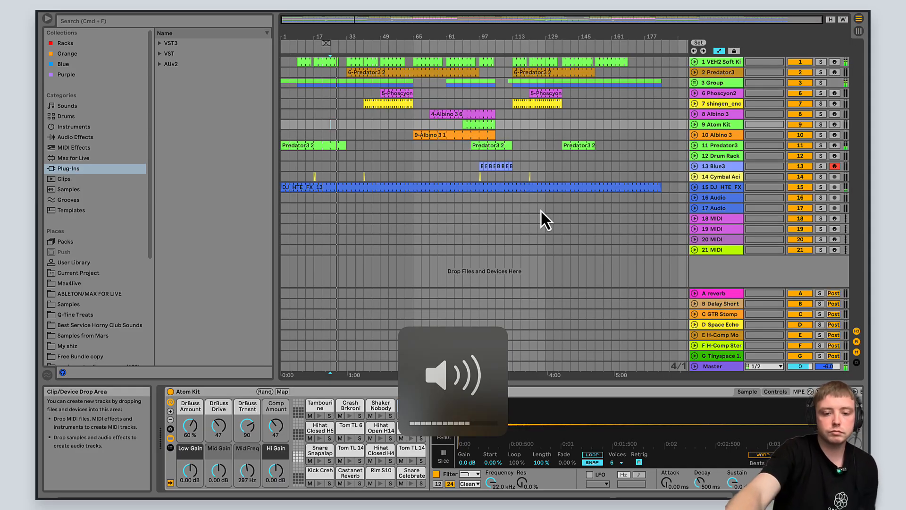
key("Tab")
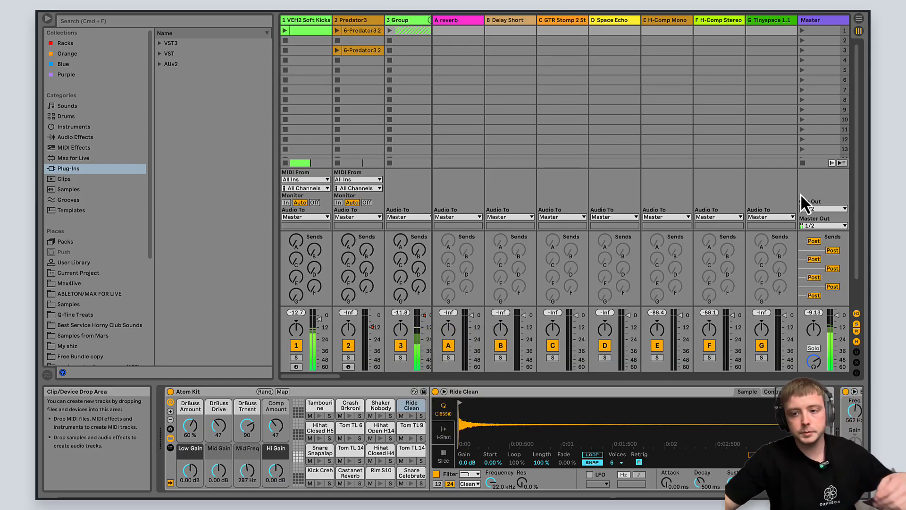
key("Tab")
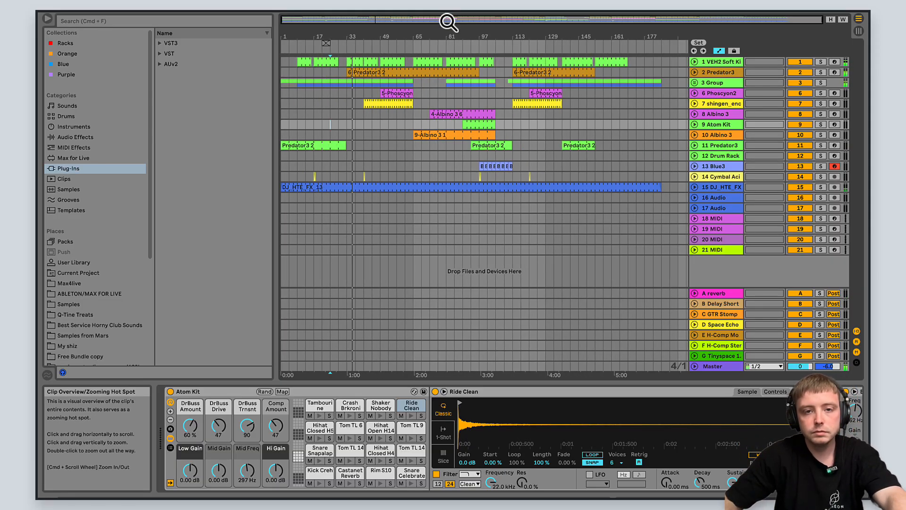
- Unfold the shingen_enc track to examine its note pattern as the section around bar 41 plays, and fold it again
left_click_drag(448, 21, 349, 18)
left_click(695, 103)
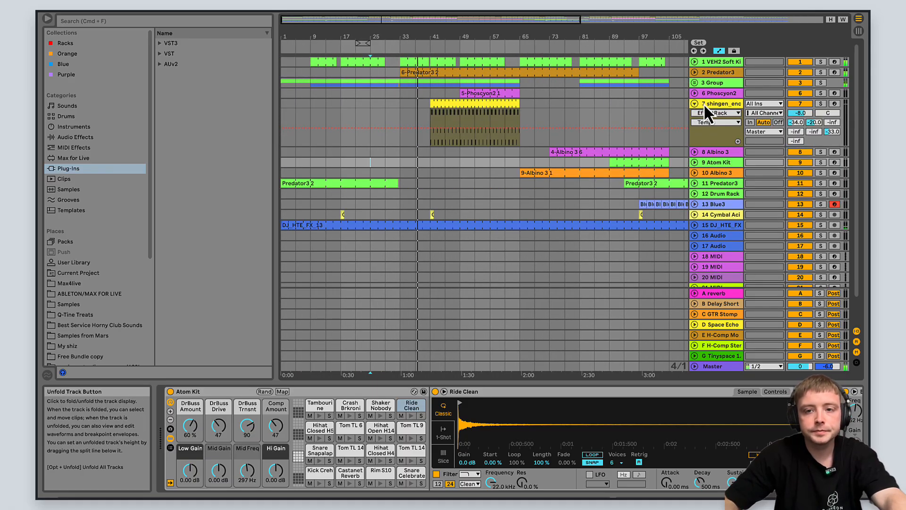
left_click_drag(497, 23, 437, 21)
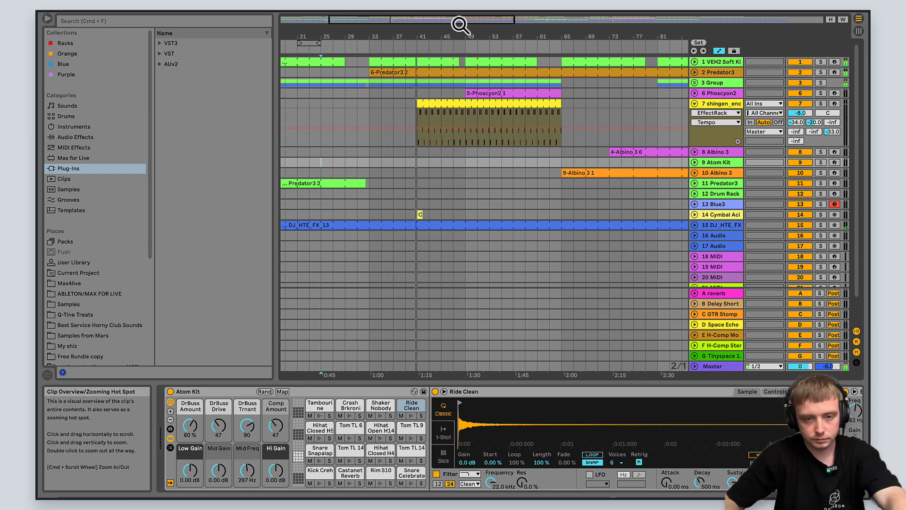
left_click(694, 104)
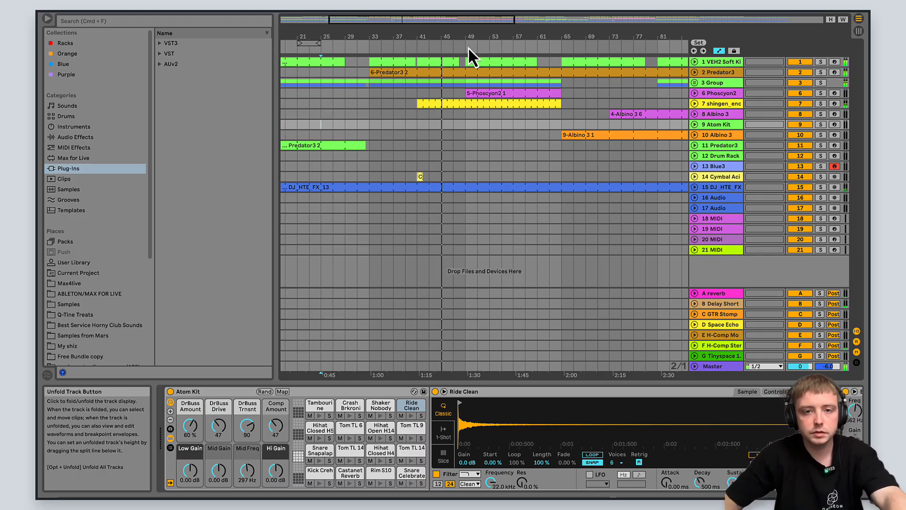
- Display the Phoscyon2 track's devices and unfold its lane to examine the clip's notes and the cutoff during playback
left_click_drag(441, 18, 454, 25)
left_click(723, 94)
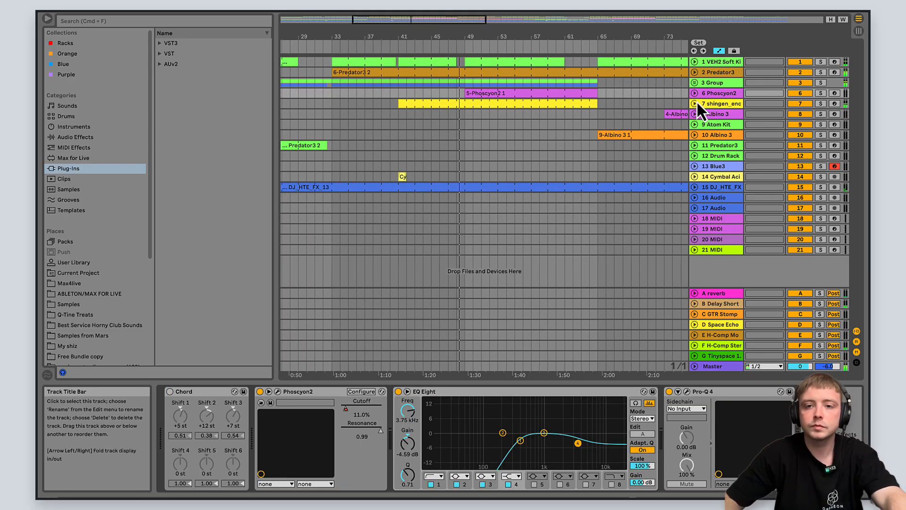
left_click(695, 94)
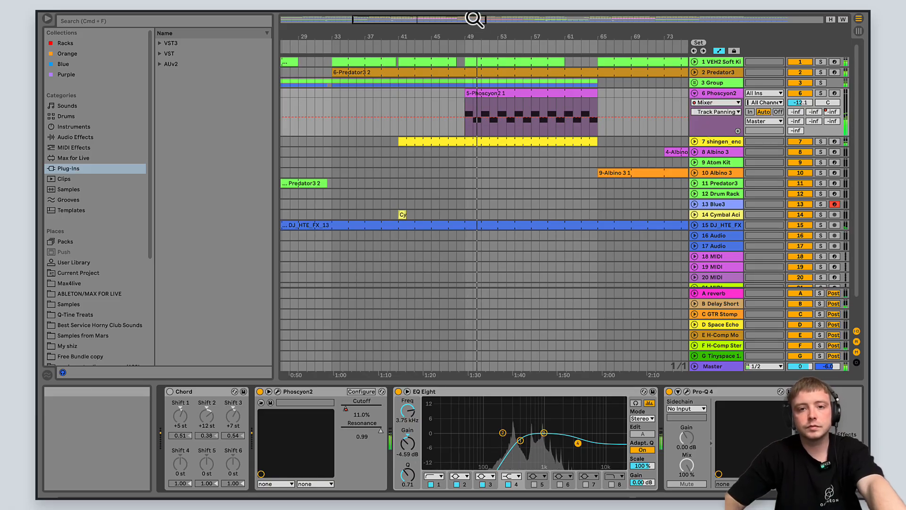
left_click_drag(475, 20, 473, 21)
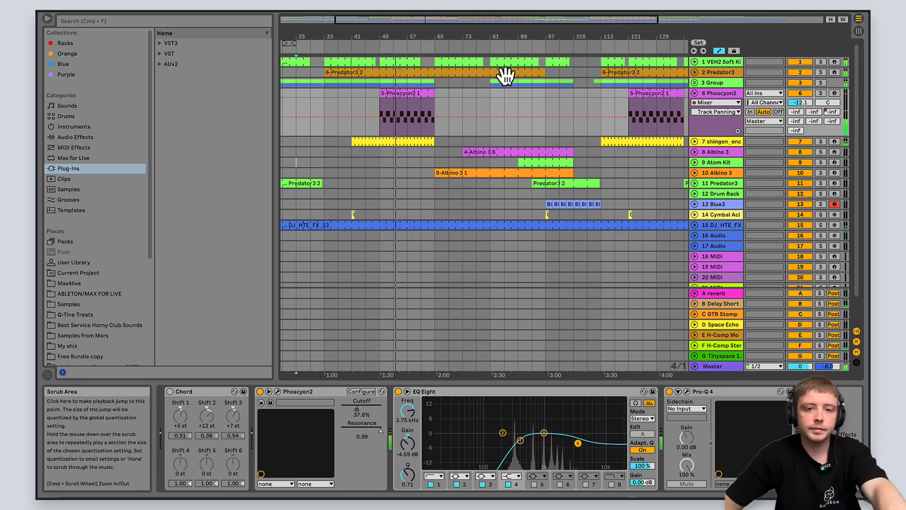
left_click_drag(440, 22, 435, 20)
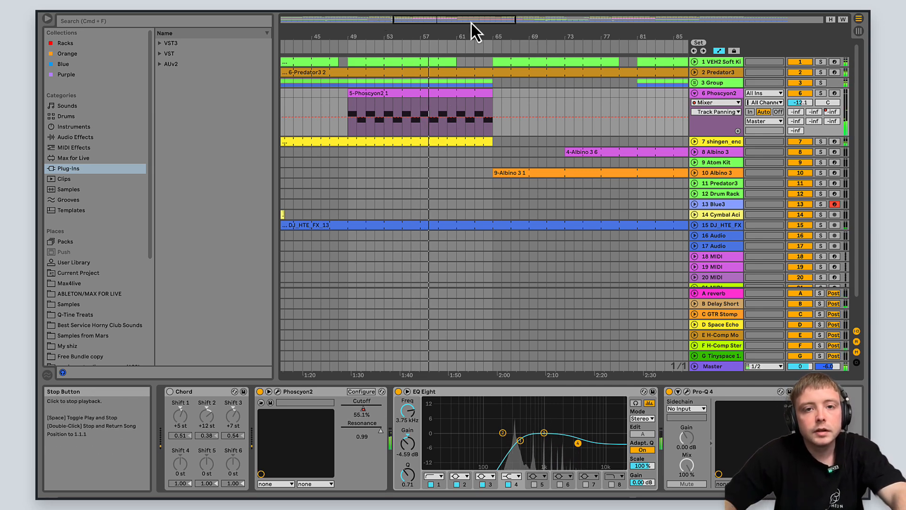
left_click_drag(472, 20, 473, 13)
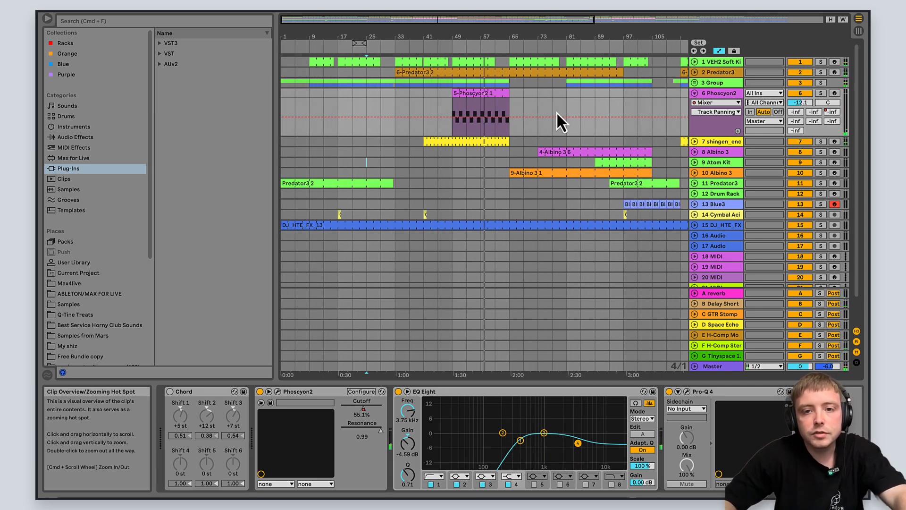
- Play the arrangement from about bar 77 and follow how the Albino 3, Atom Kit and Predator3 layers build up
left_click(538, 93)
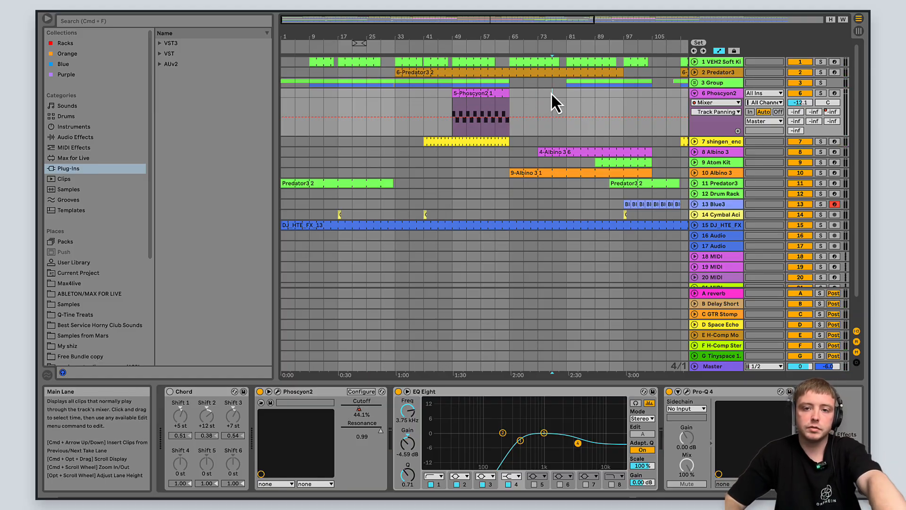
key("space")
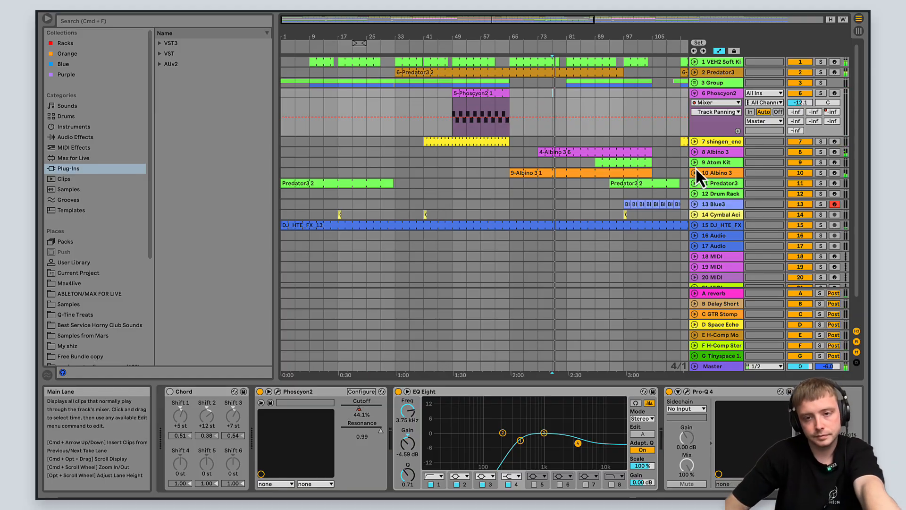
left_click(694, 92)
left_click(693, 93)
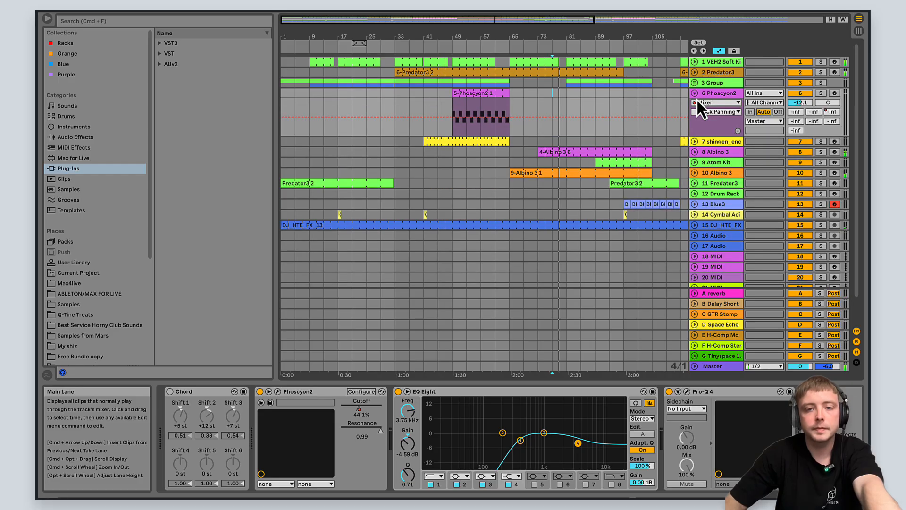
left_click_drag(570, 22, 781, 24)
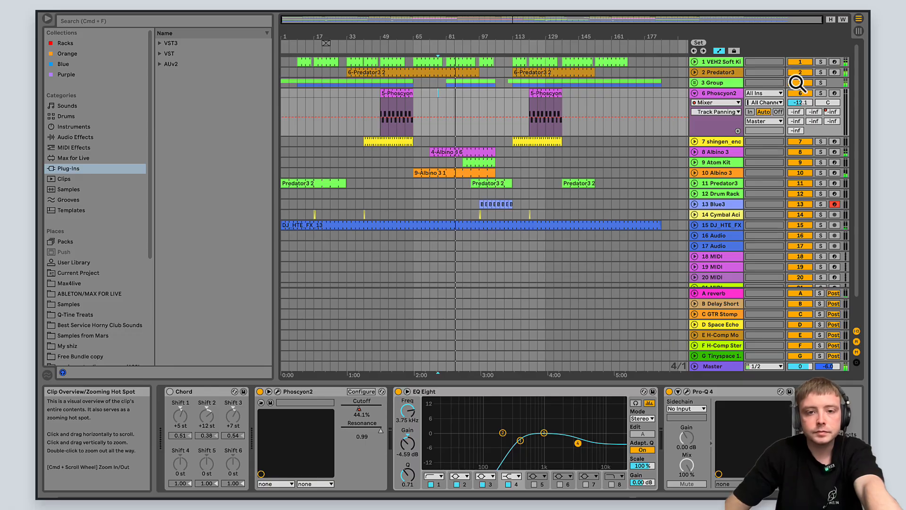
left_click_drag(519, 23, 547, 20)
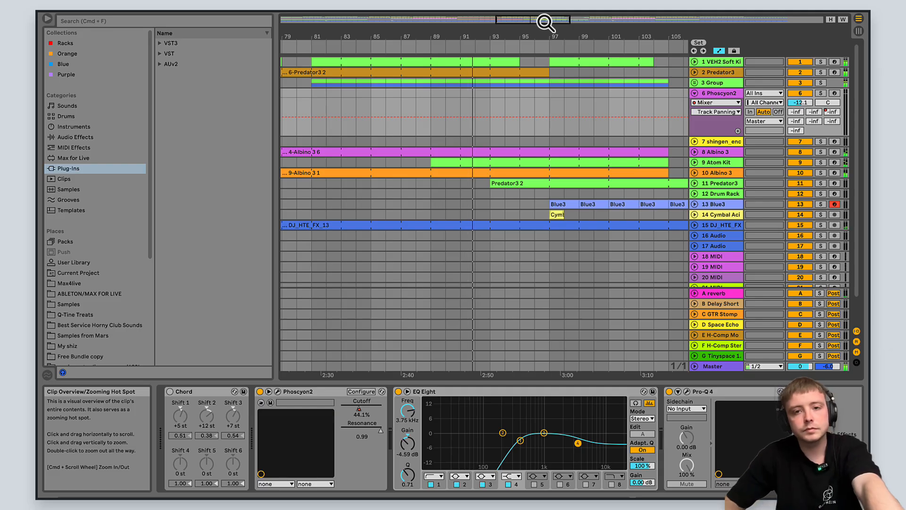
left_click_drag(543, 20, 561, 22)
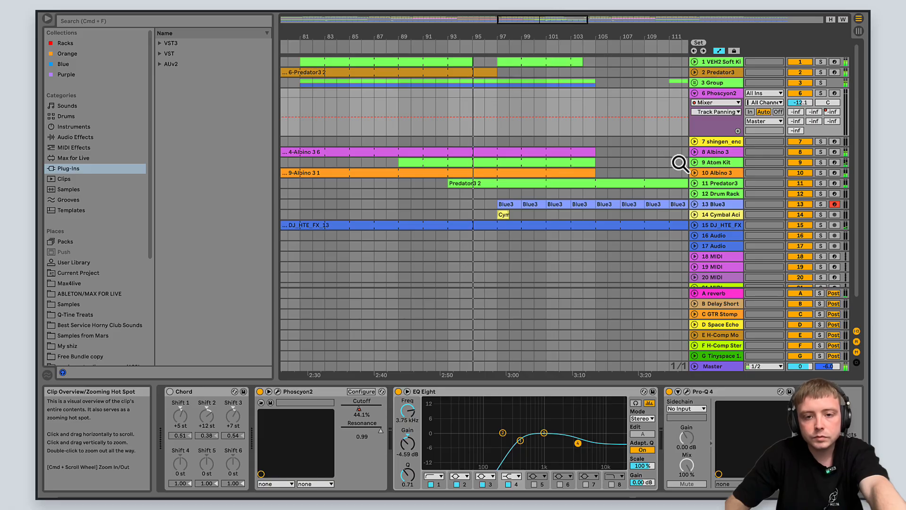
- Unfold the cymbal and Blue3 tracks and play from about bar 103 to examine their clips and the following section
left_click(694, 215)
left_click_drag(545, 19, 543, 17)
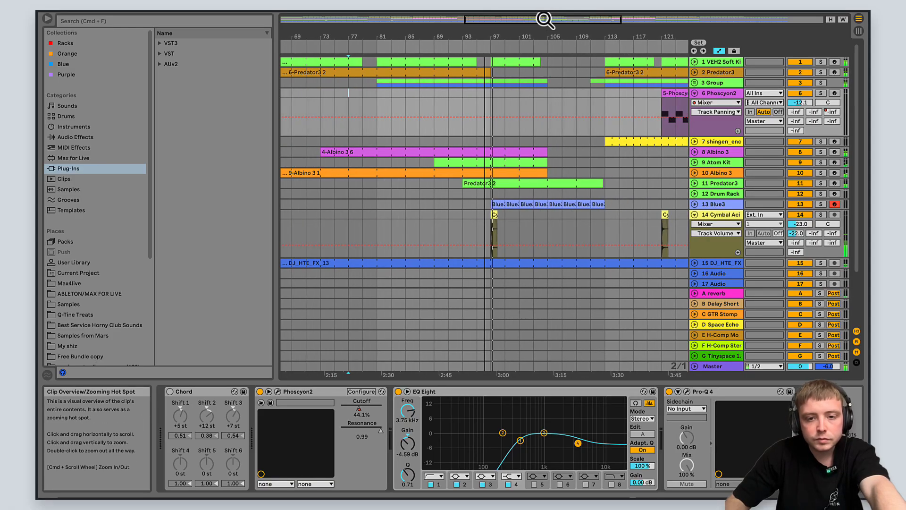
left_click(537, 194)
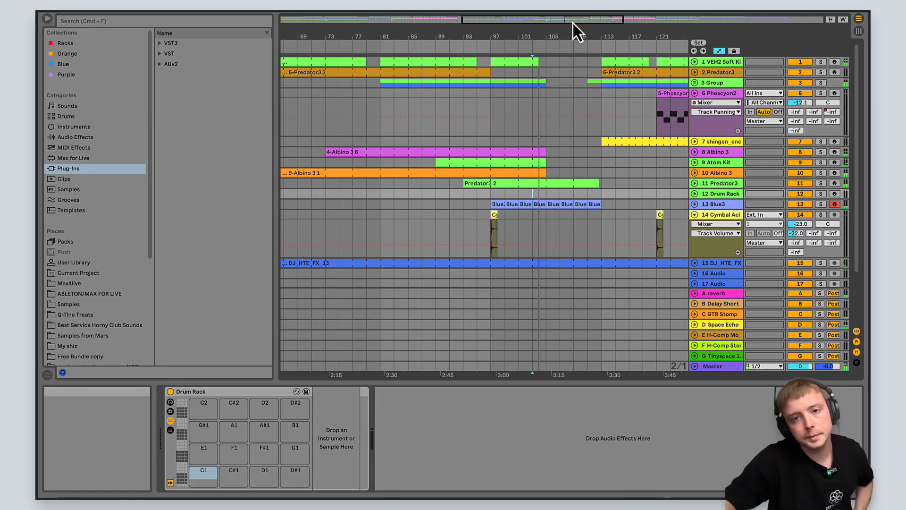
left_click(693, 205)
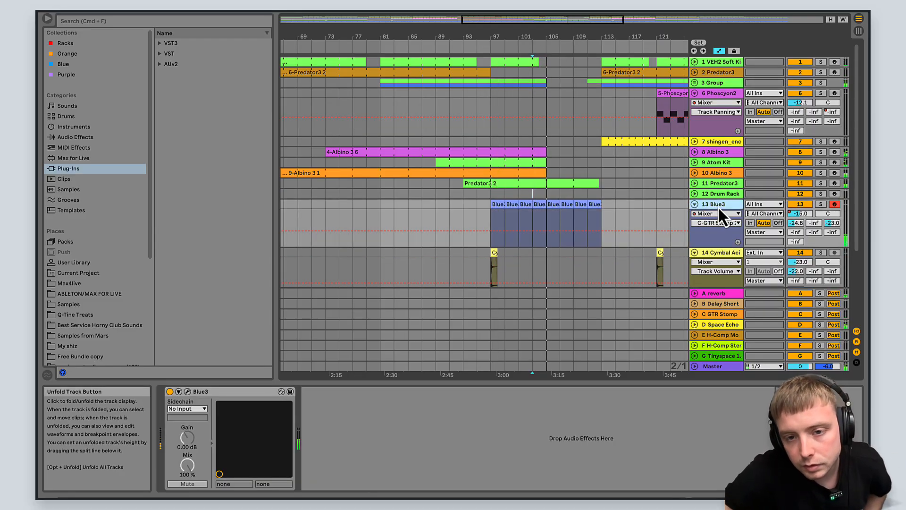
left_click_drag(580, 17, 621, 20)
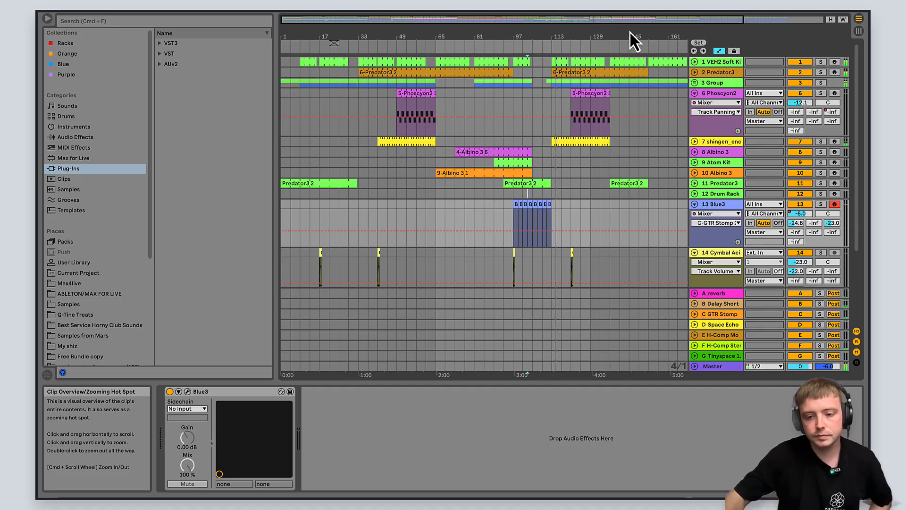
mouse_move(513, 497)
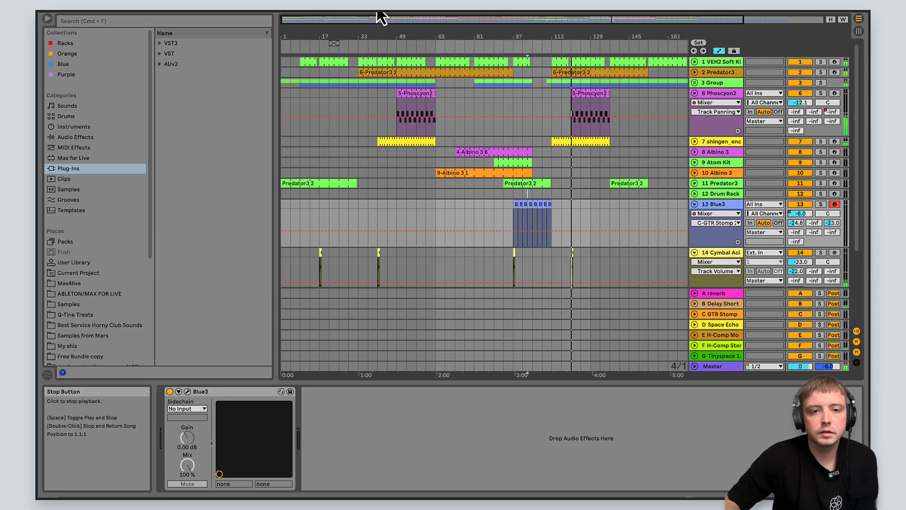
- Loop bars 9 to 17 of the drum group near the song's beginning and start playback
left_click_drag(355, 22, 863, 132)
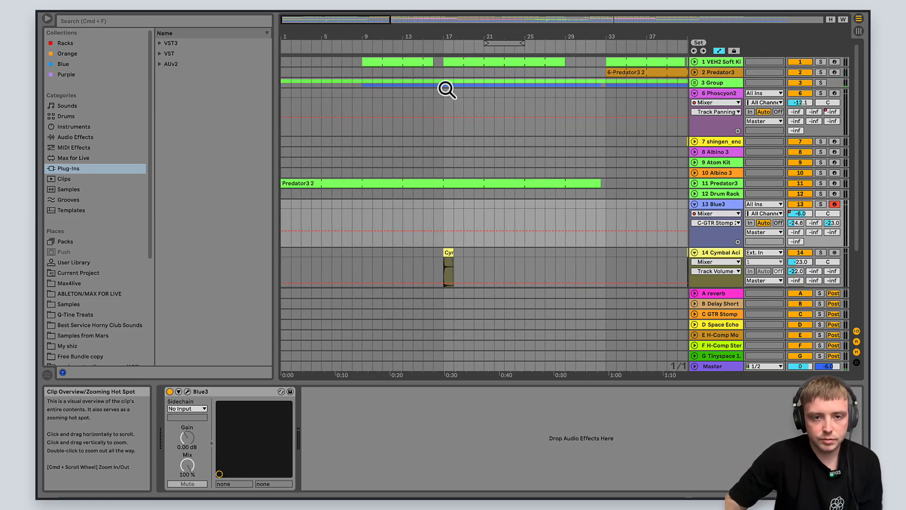
right_click(387, 87)
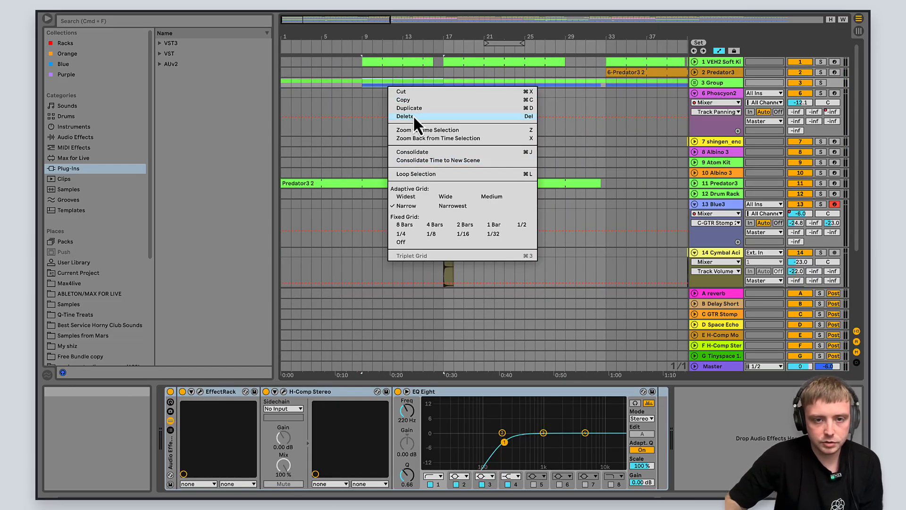
left_click(420, 174)
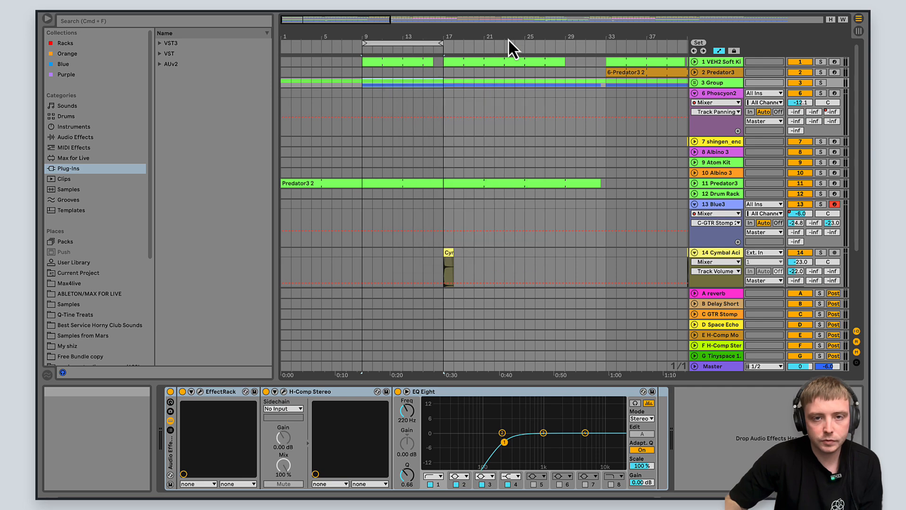
key("space")
- Unfold the drum group and expand its 808 Core Kit and Electrohouse loop tracks to show their contents
left_click(694, 83)
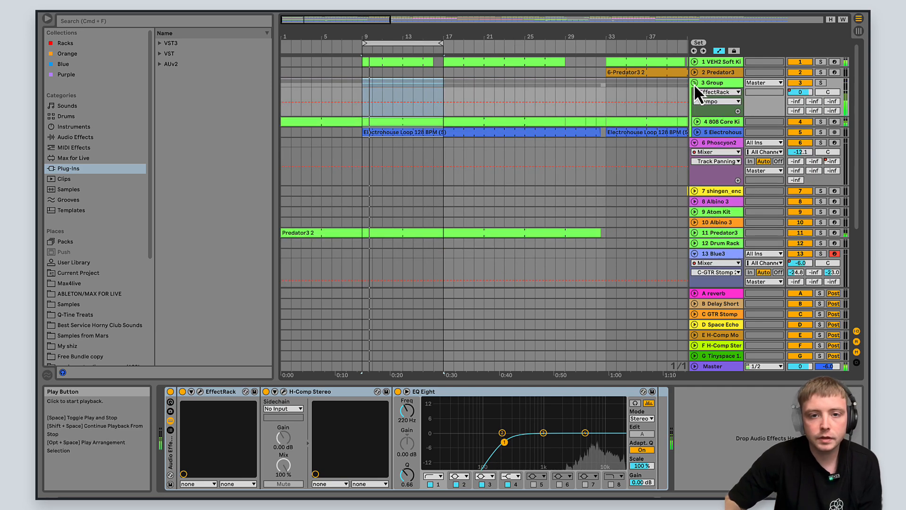
left_click(698, 132)
left_click(697, 122)
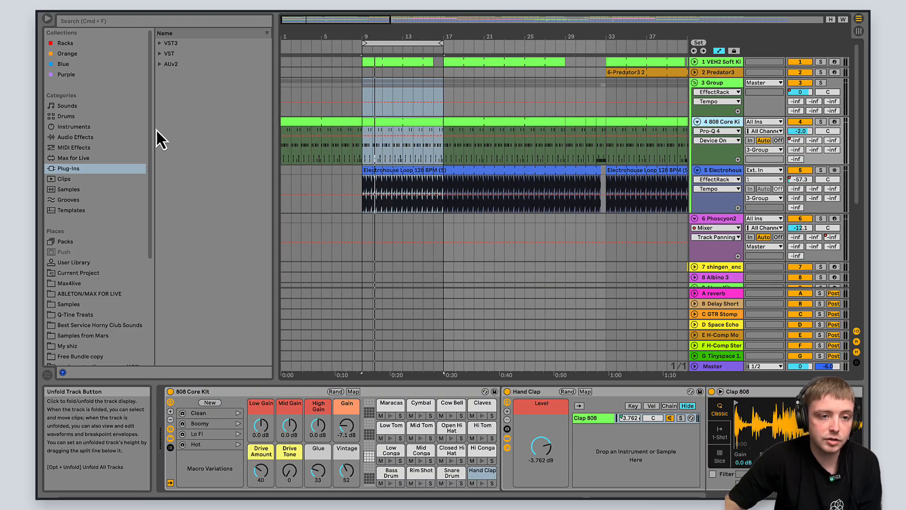
- Find the 808 Core Kit.adg preset among the browser's drum presets
left_click(73, 127)
left_click(84, 141)
left_click(85, 124)
left_click(82, 117)
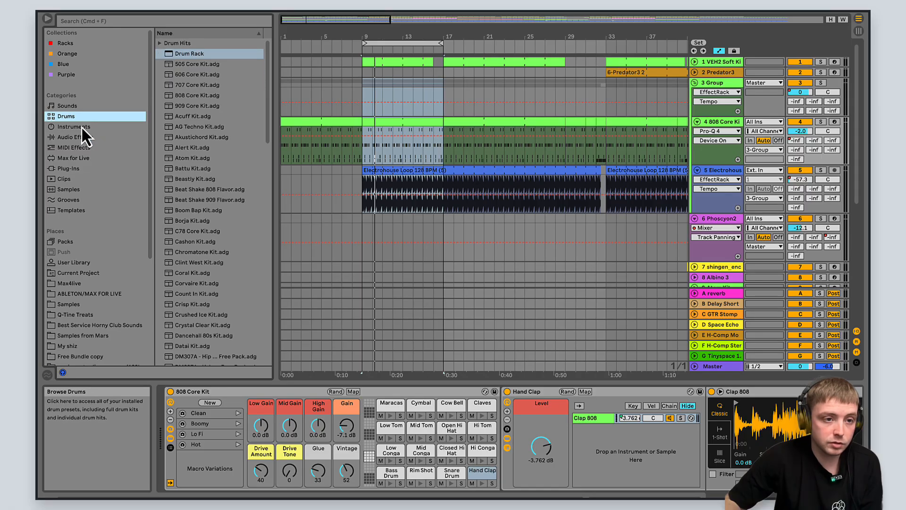
left_click(81, 126)
left_click(82, 117)
left_click(198, 96)
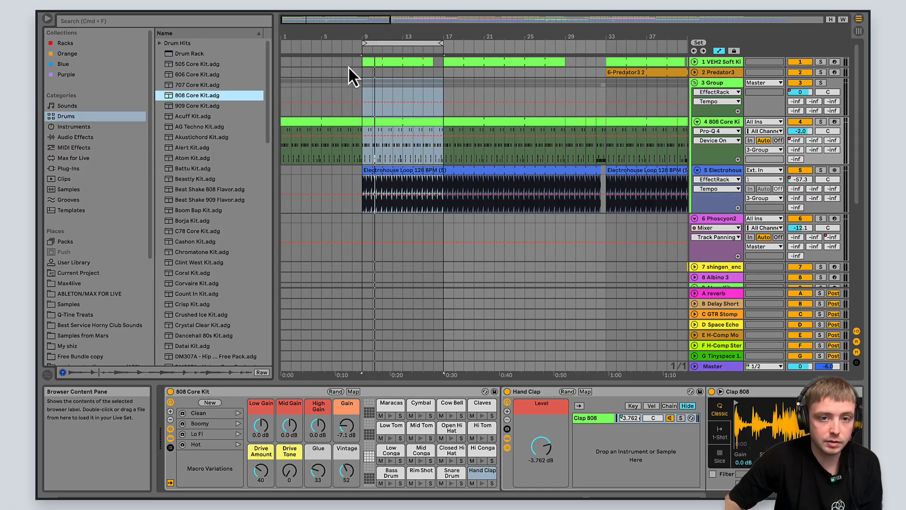
- Show the VEH2 Soft Kicks track's devices, start playback from bar 9, and solo the kick track to hear it alone
left_click(366, 71)
left_click(718, 62)
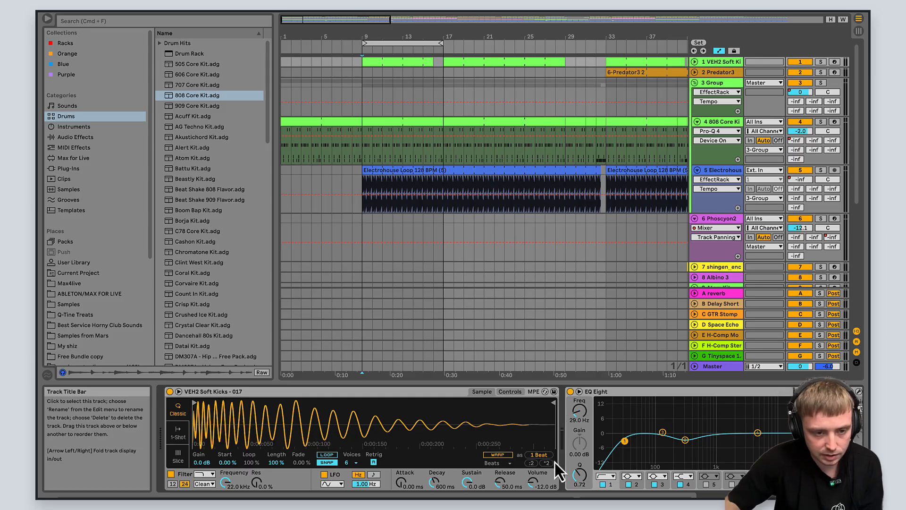
left_click(362, 11)
left_click(823, 63)
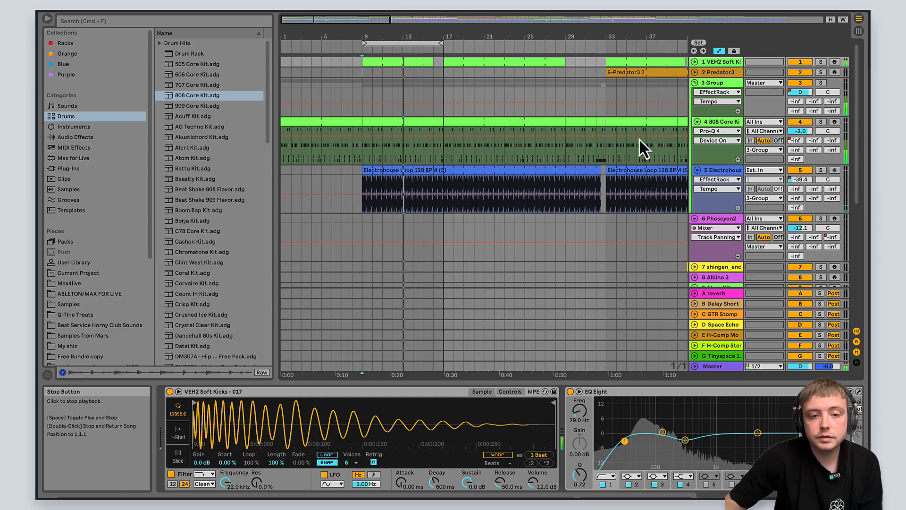
- Move the loop region to bars 17–25, select bars 17–23 across the Predator3 and drum group tracks, and start playback
left_click_drag(417, 44, 502, 42)
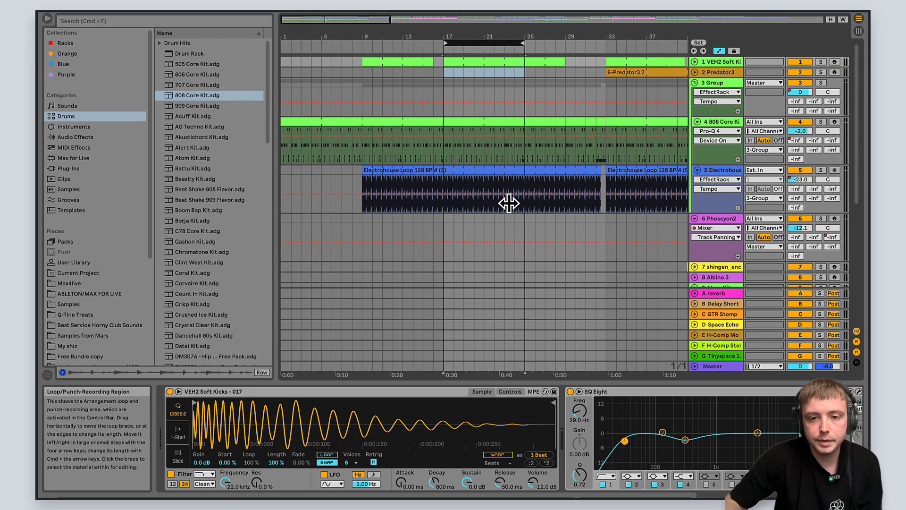
left_click_drag(504, 73, 445, 180)
left_click(365, 11)
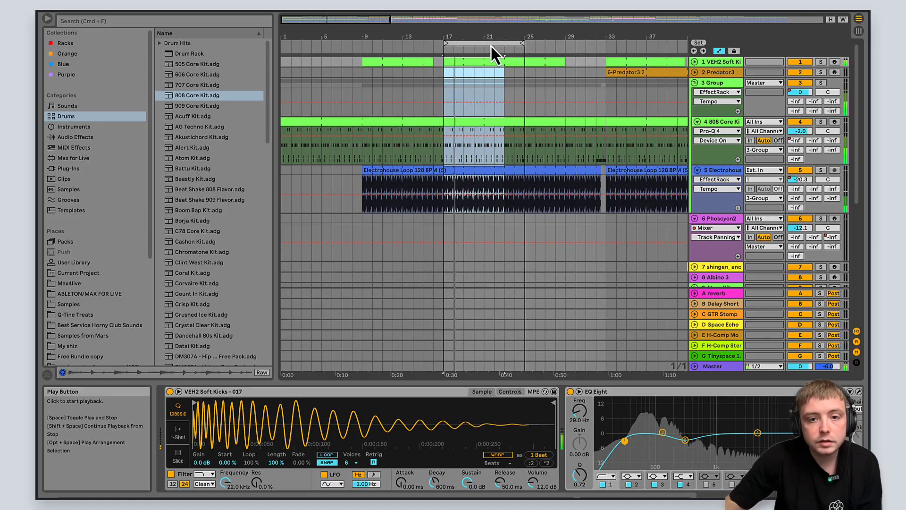
- Display the Electrohouse loop track's volume automation, move the loop region to bars 25–29, and play from bar 25
left_click(802, 179)
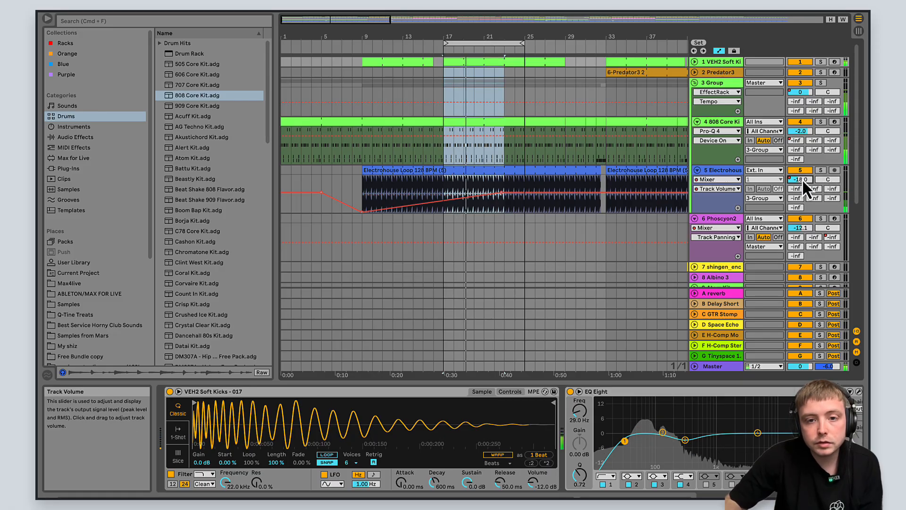
left_click_drag(493, 44, 563, 46)
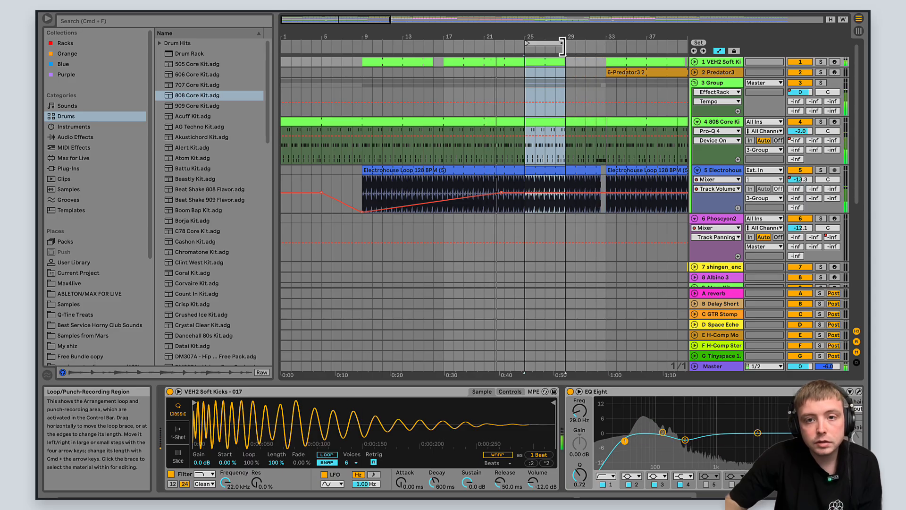
left_click(523, 209)
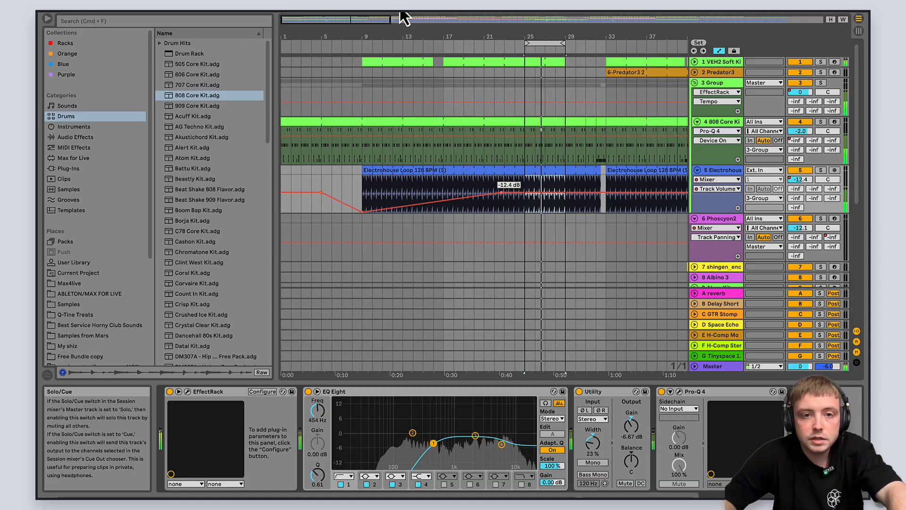
- Stop playback and view the Electrohouse Loop 128 BPM clip's sample settings, followed by its track's device chain
left_click(375, 10)
left_click(517, 172)
left_click(517, 175)
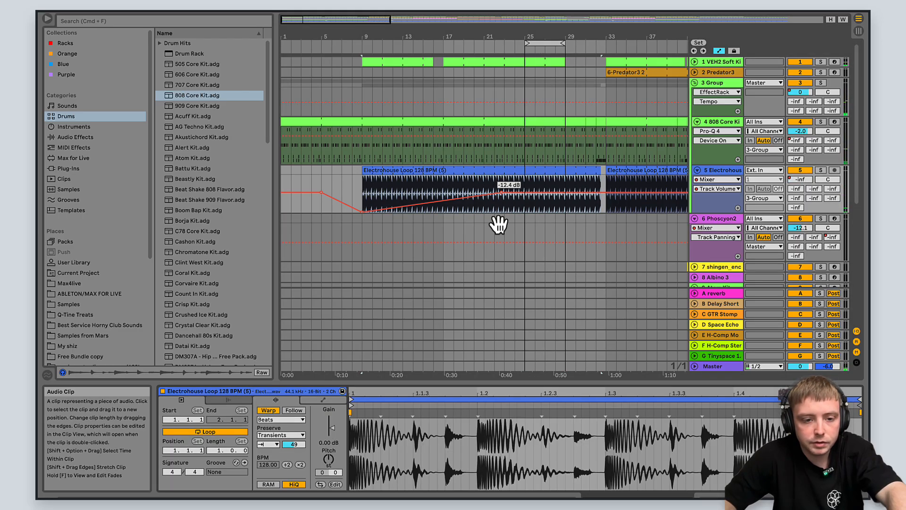
left_click(715, 175)
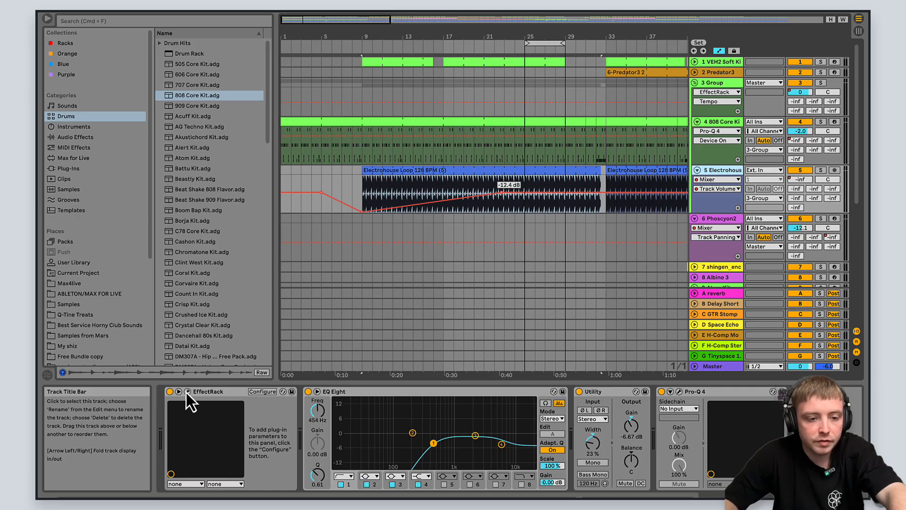
- Play the Electrohouse loop soloed from bar 25, switching its EffectRack off and back on to compare the sound
left_click(530, 180)
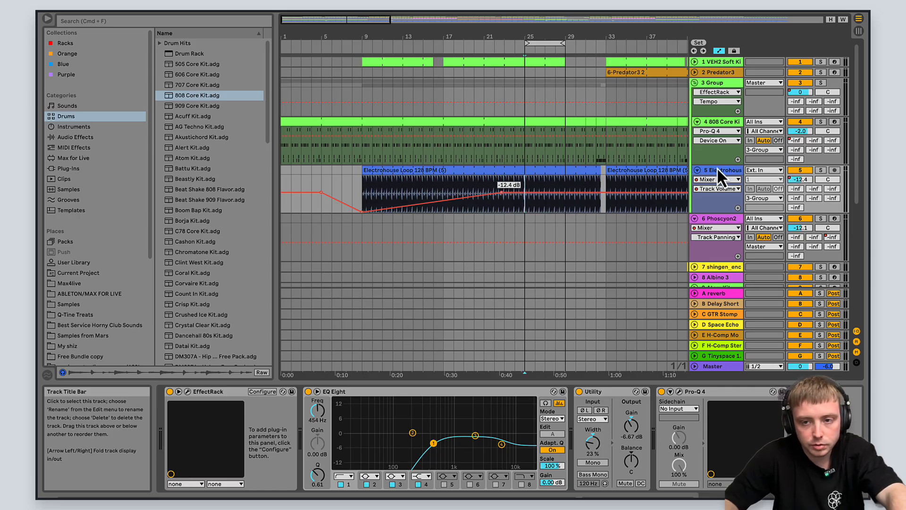
left_click(169, 392)
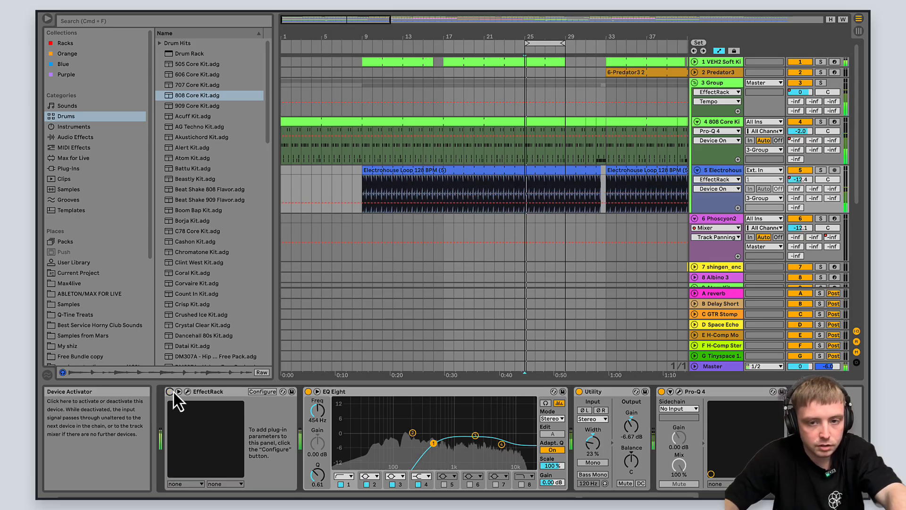
key("space")
left_click(821, 170)
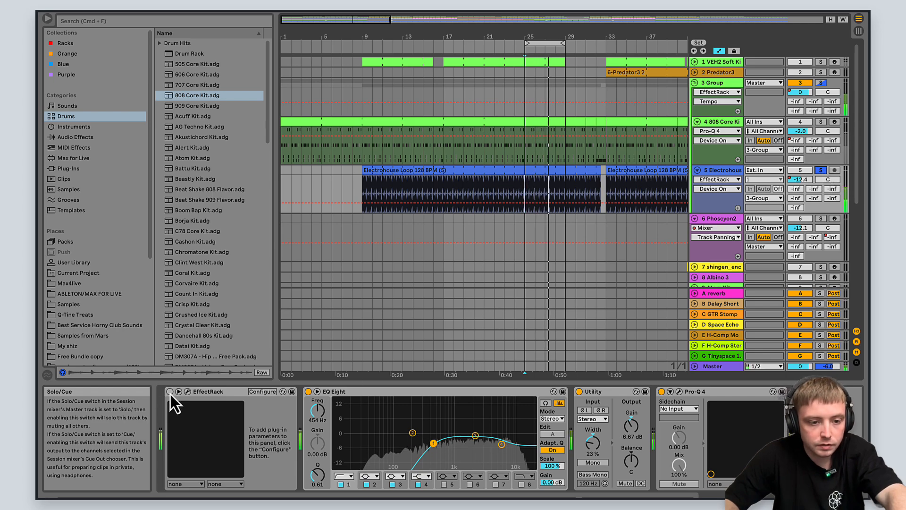
left_click(170, 392)
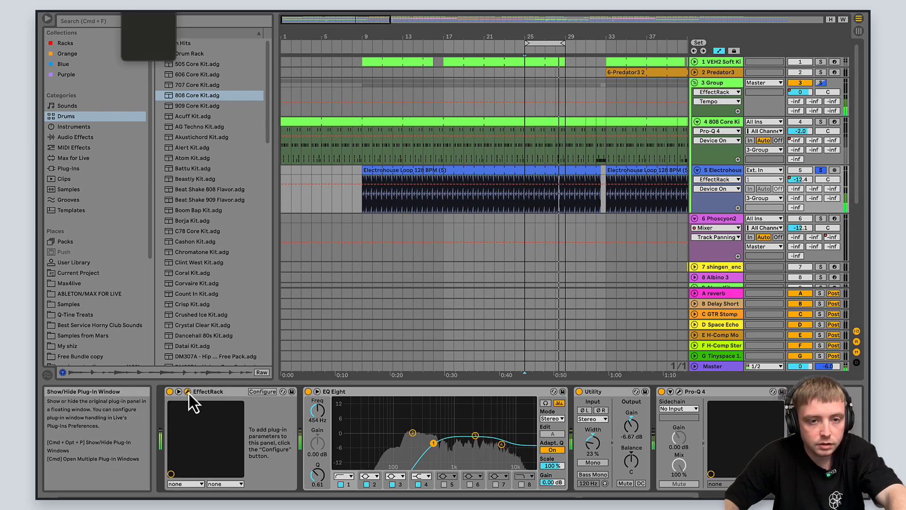
- Examine the FilterFreak, Tremolator and Crystallizer modules in the loop's EffectRack window, then close it and unsolo the track
left_click(188, 393)
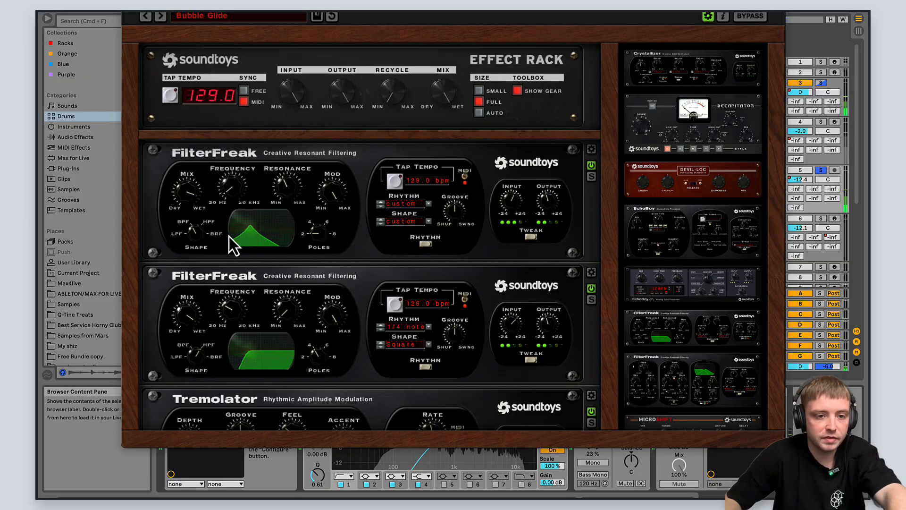
scroll(270, 319, "down", 3)
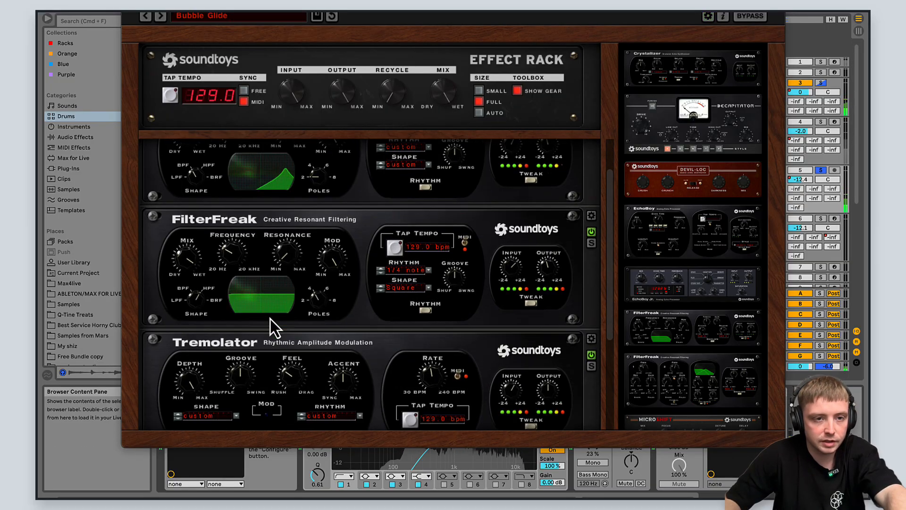
scroll(271, 316, "down", 5)
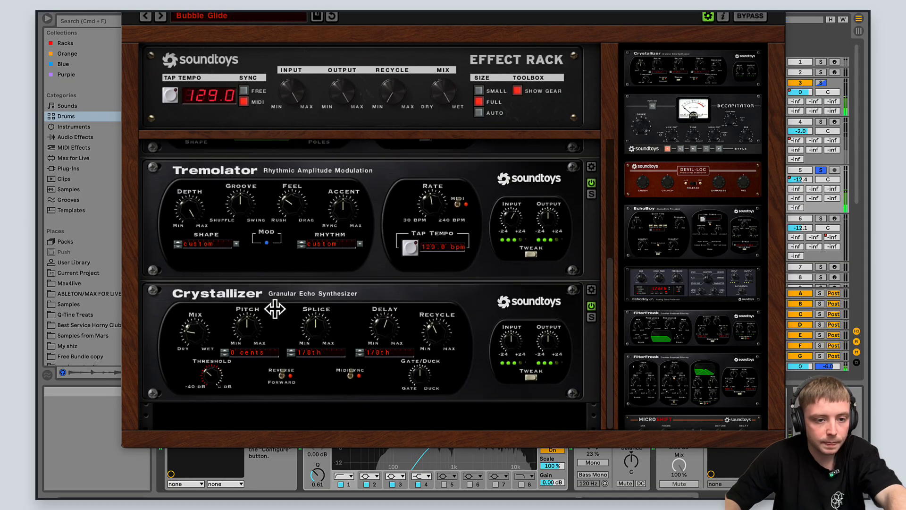
scroll(277, 307, "up", 4)
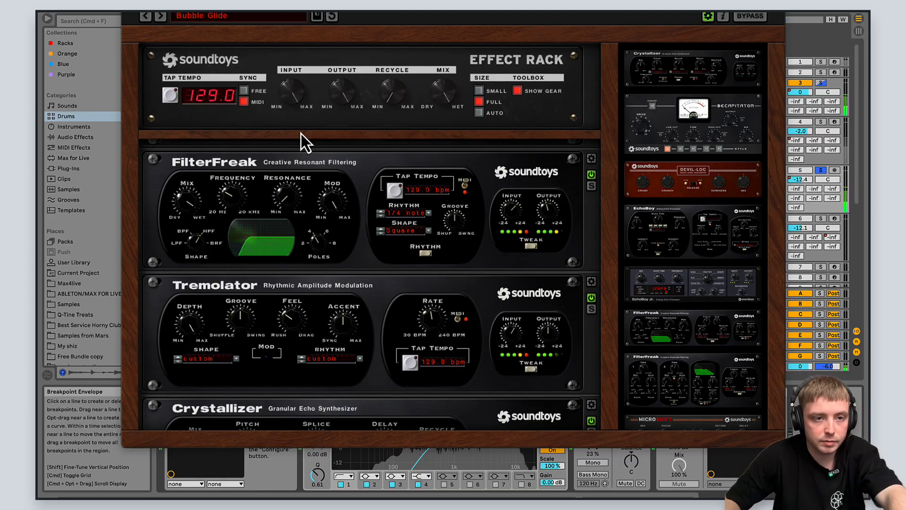
left_click_drag(377, 21, 402, 23)
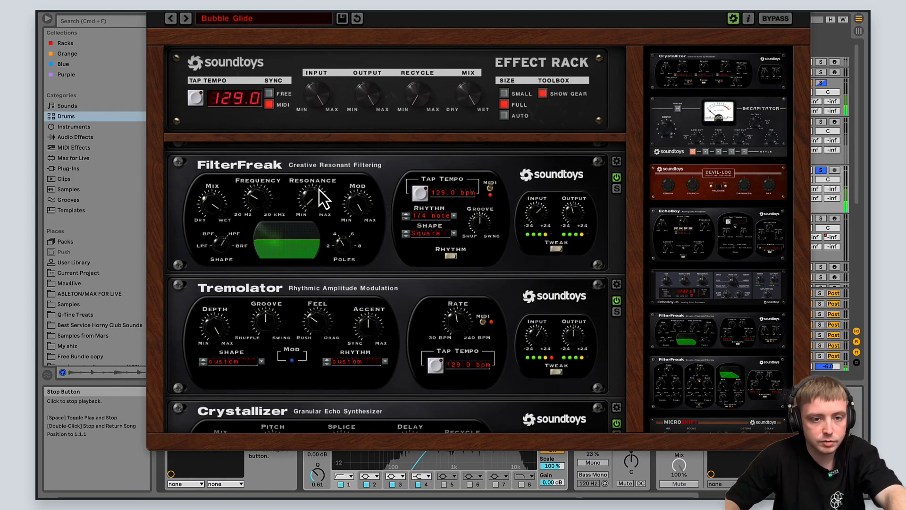
scroll(326, 267, "down", 3)
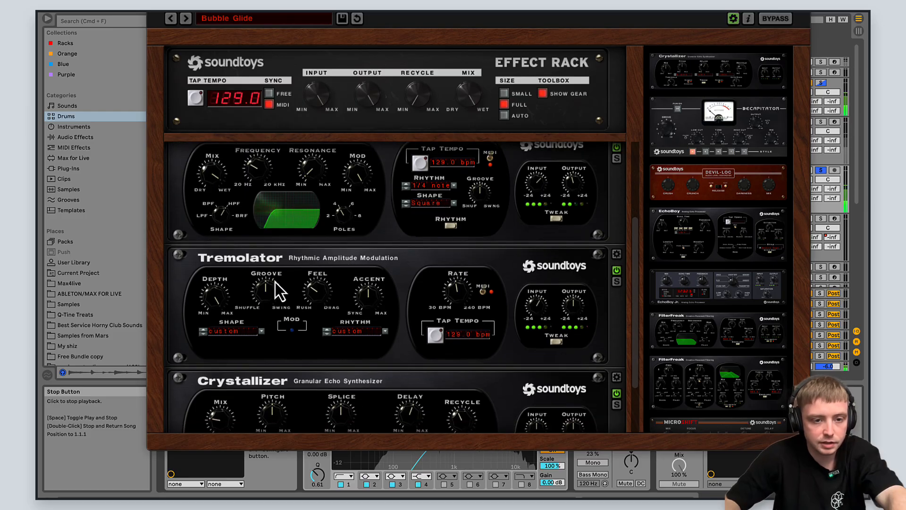
scroll(281, 256, "down", 2)
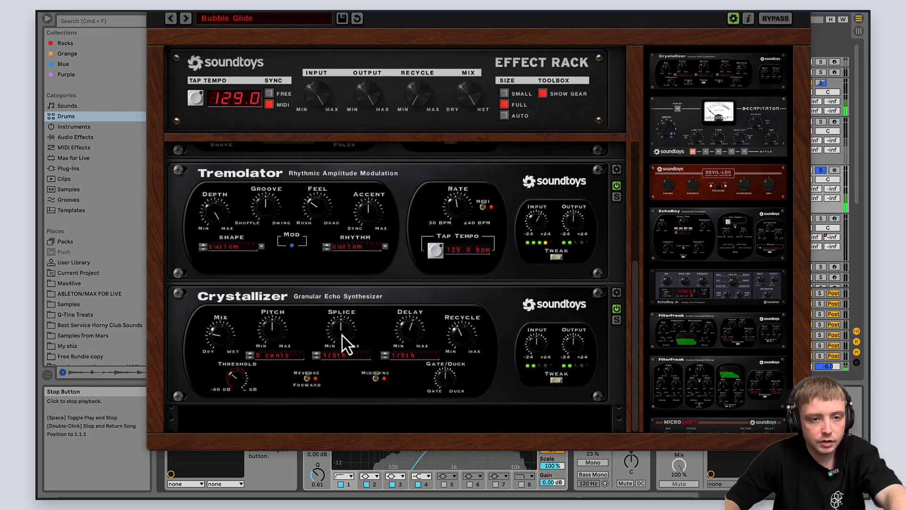
left_click(152, 14)
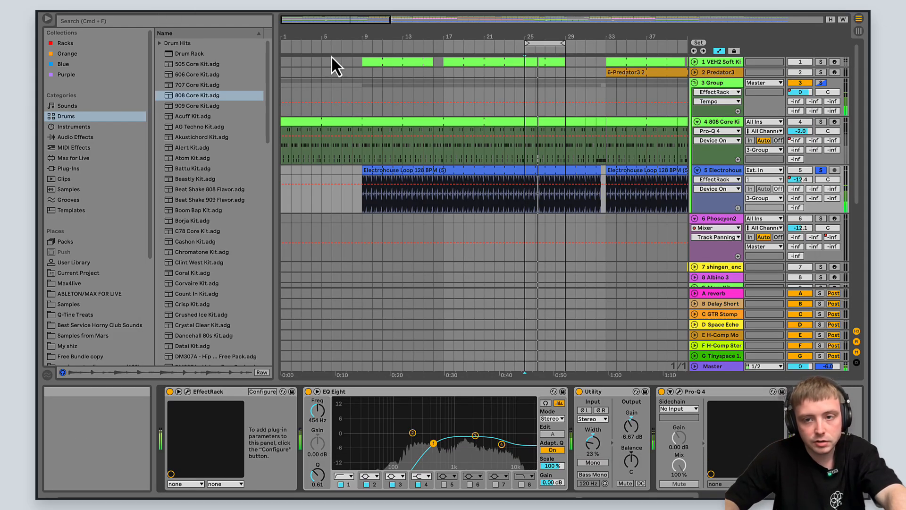
left_click(821, 170)
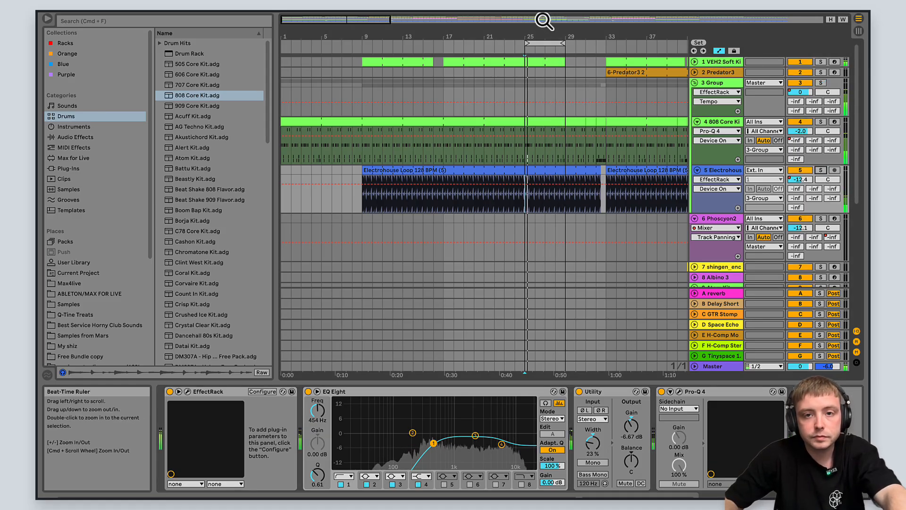
- View the Predator3 2 clip's notes on track 11 in an enlarged note editor, followed by the track's devices
scroll(472, 215, "down", 5)
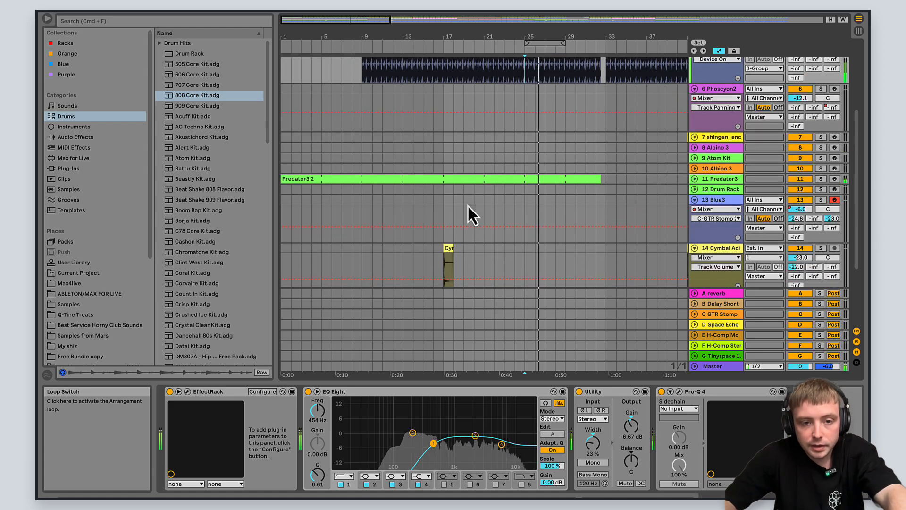
left_click(542, 179)
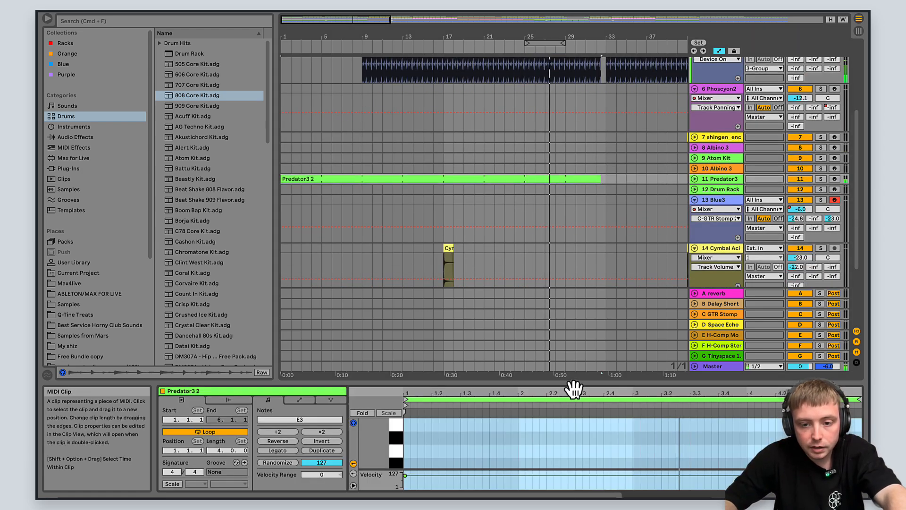
left_click_drag(581, 392, 599, 187)
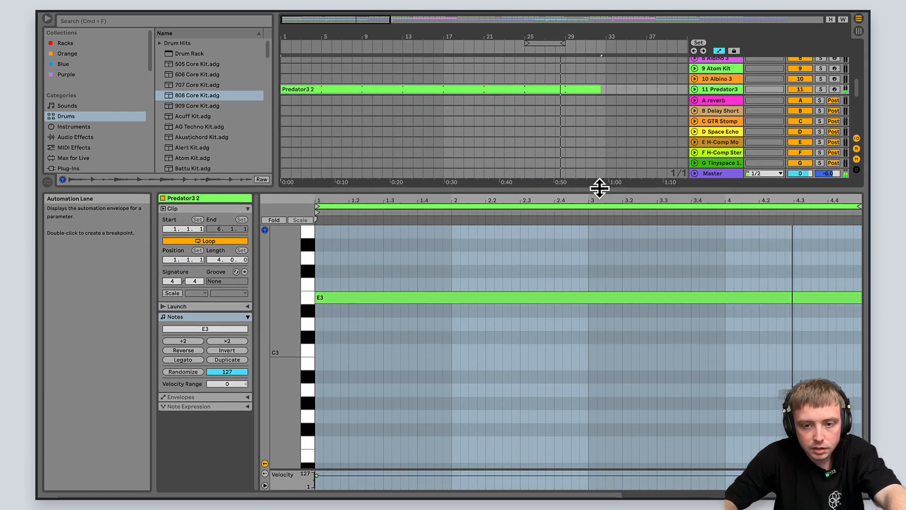
left_click(725, 91)
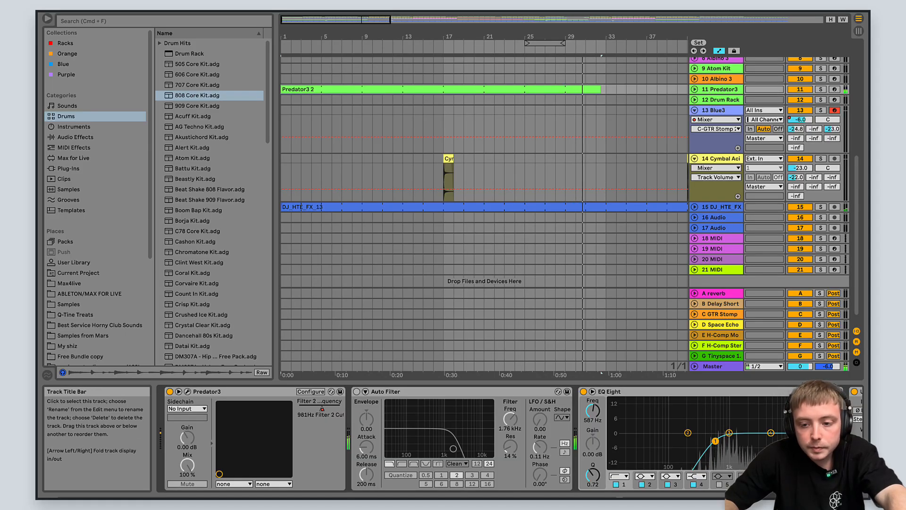
mouse_move(803, 497)
left_mouse_down()
mouse_move(824, 496)
mouse_move(793, 496)
left_mouse_up()
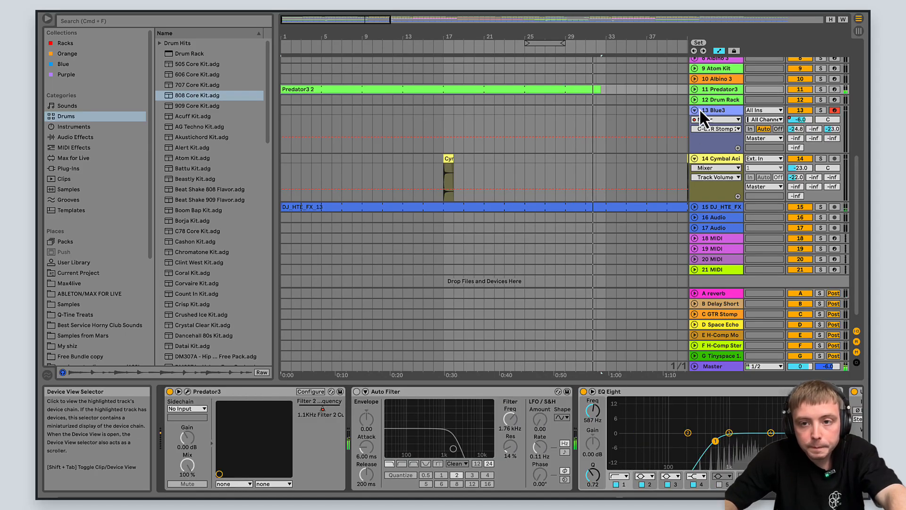
- Unfold track 11 Predator3 to inspect its volume automation across the whole arrangement, then fold it again
left_click(695, 89)
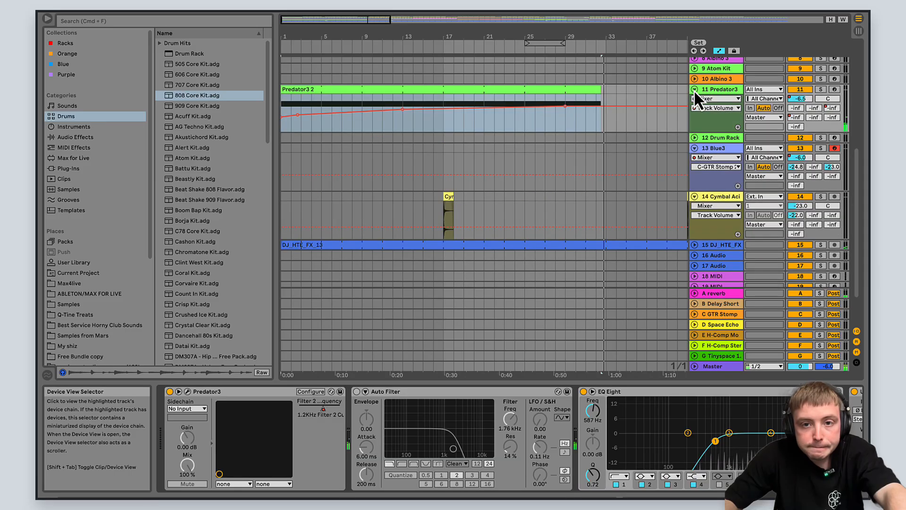
left_click_drag(366, 22, 603, 22)
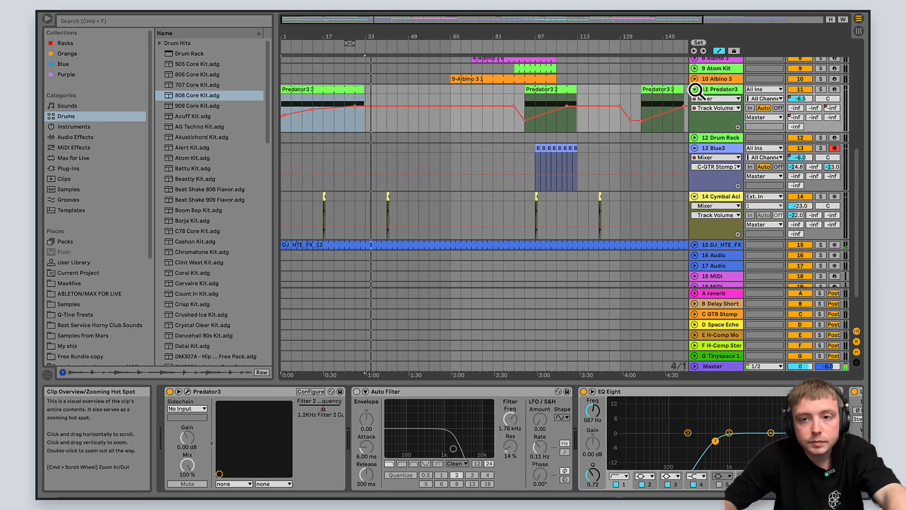
left_click(695, 90)
- Restart playback from bar 25 and hide the device view to show more of the arrangement's tracks
scroll(386, 140, "up", 5)
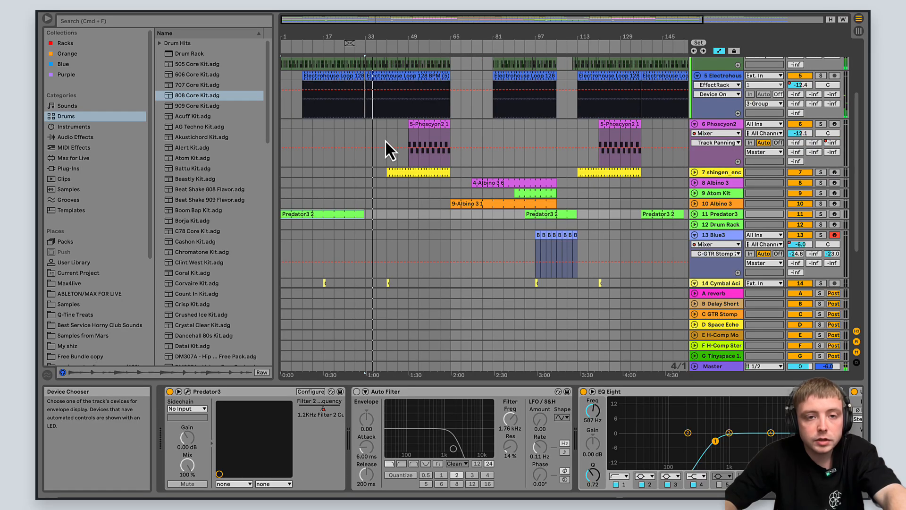
left_click(344, 202)
scroll(424, 213, "up", 4)
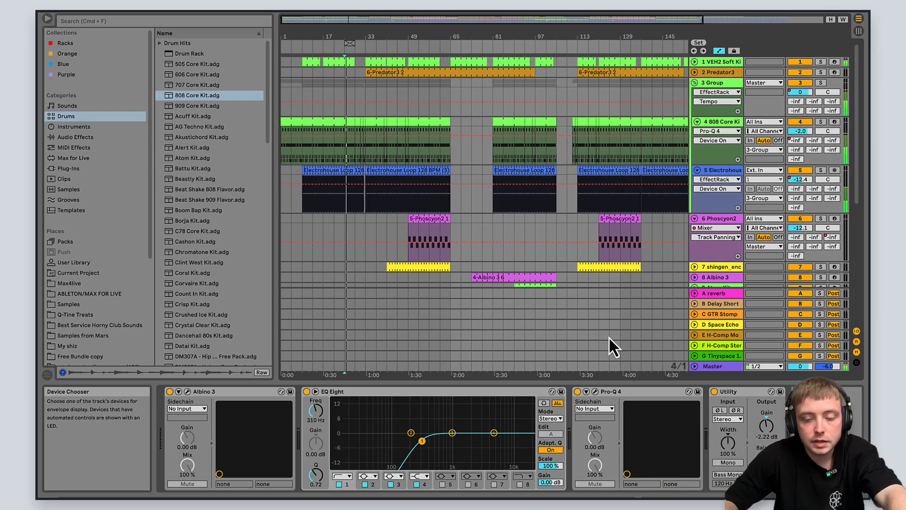
left_click_drag(650, 384, 644, 475)
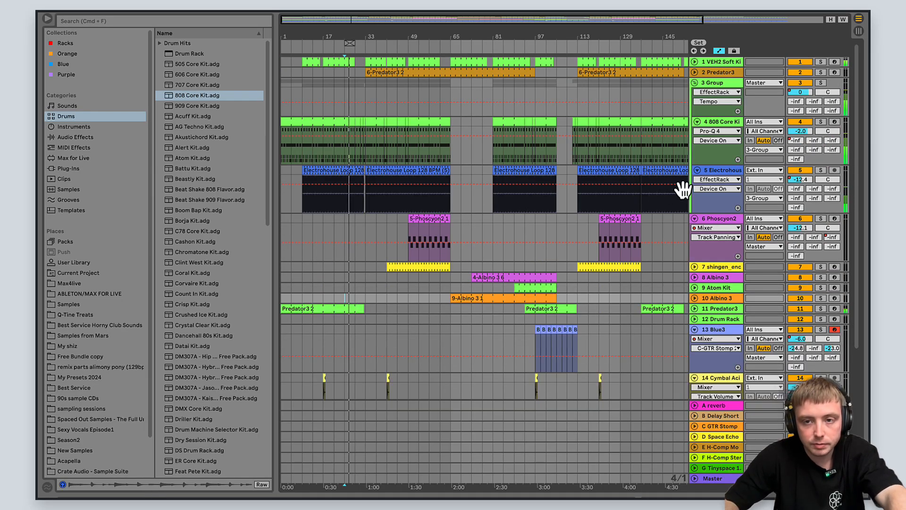
- Unfold track 11 Predator3 and inspect the oscillator and filter settings in its synth window, then close the window
left_click_drag(346, 20, 348, 44)
left_click(695, 308)
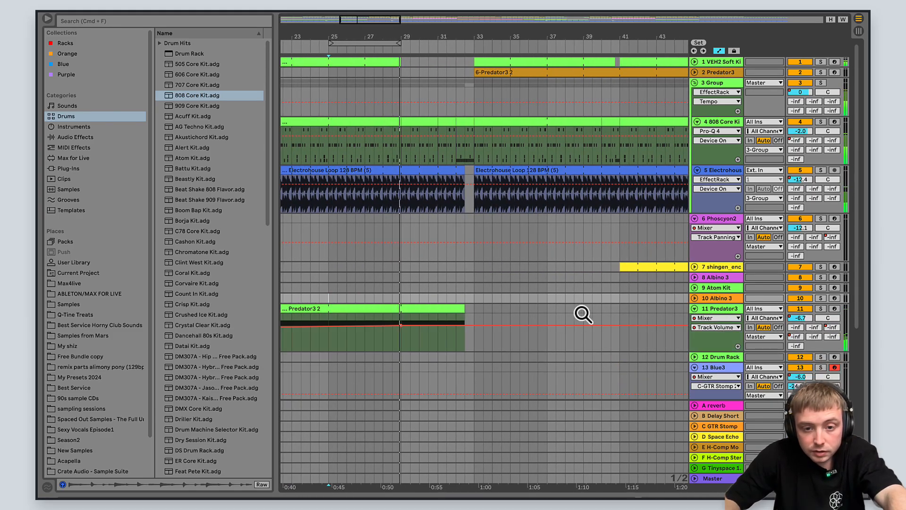
double_click(731, 308)
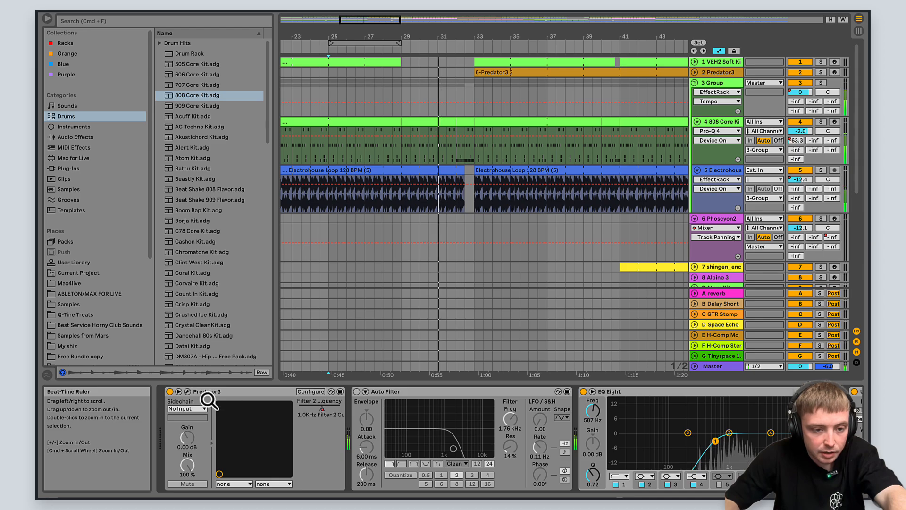
left_click(188, 392)
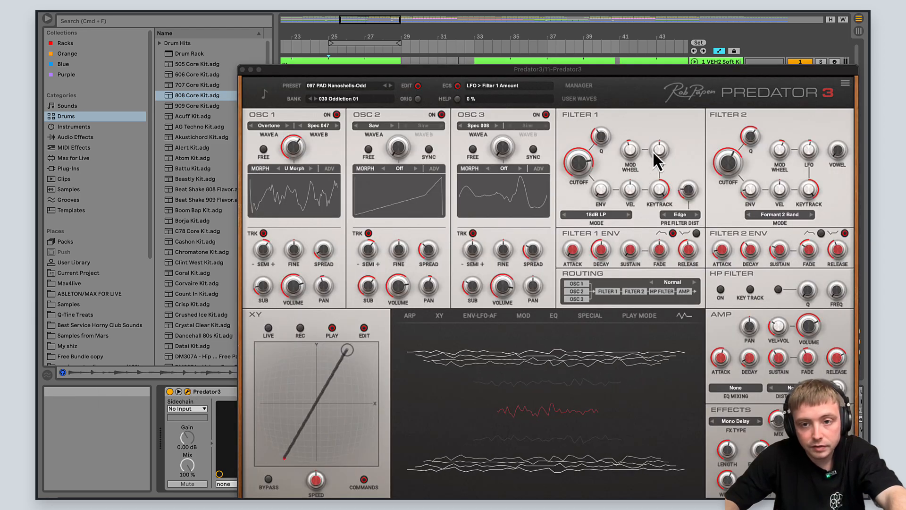
left_click(243, 70)
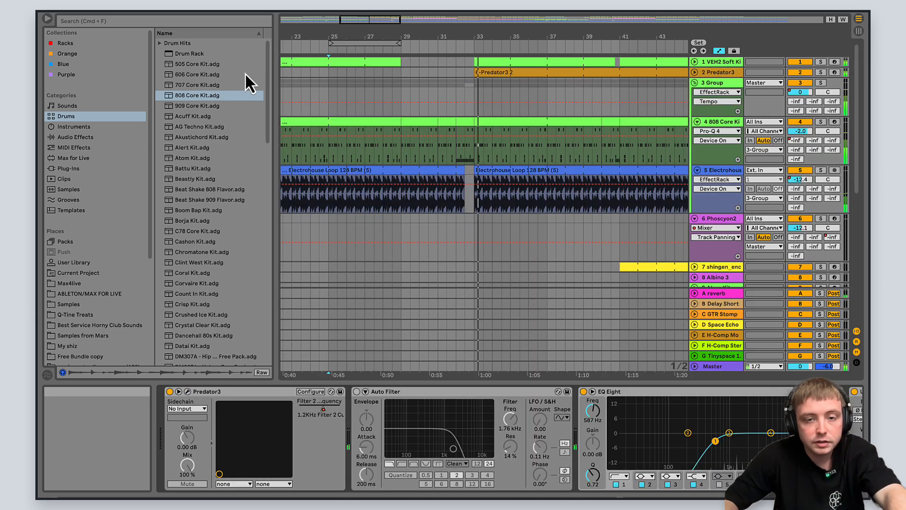
- Fold the 808 Core Kit track, unfold track 2 Predator3, and open the 6-Predator3 2 clip's notes for viewing
left_click(698, 122)
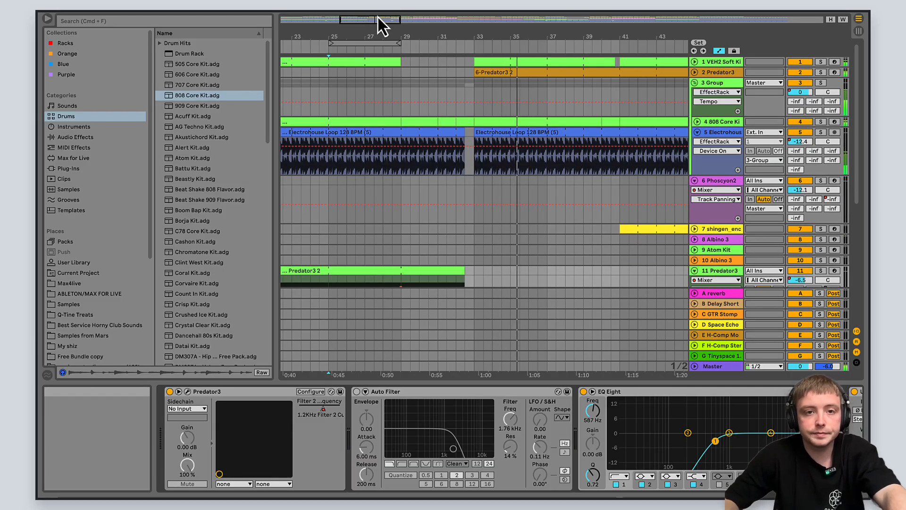
left_click_drag(378, 20, 379, 15)
left_click(694, 72)
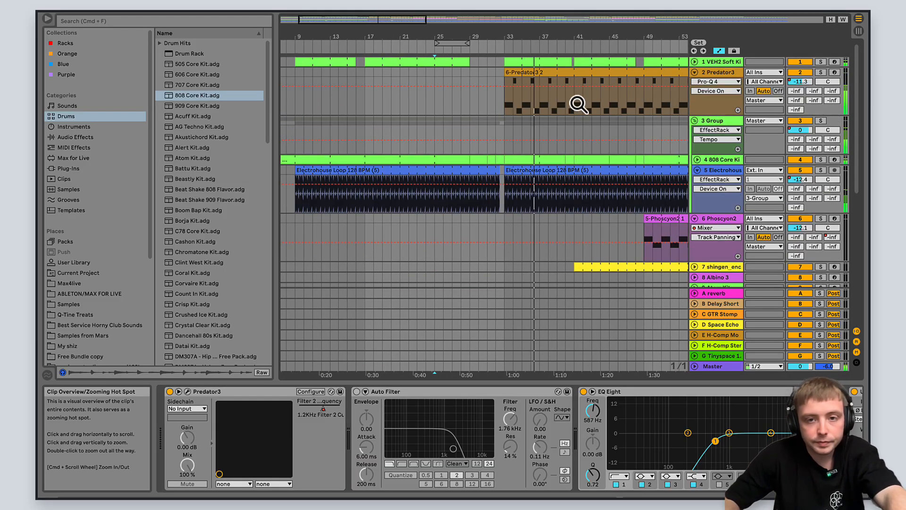
left_click(724, 74)
double_click(592, 74)
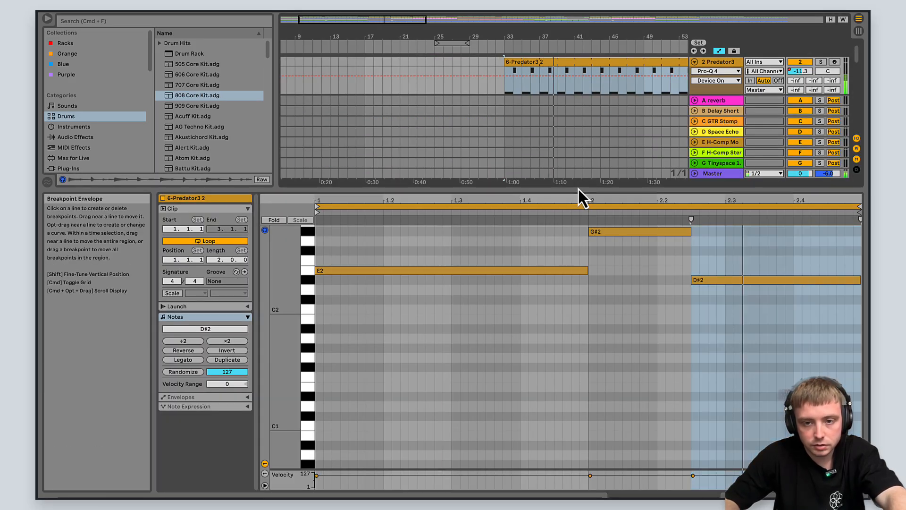
- Enlarge the note editor to examine the 6-Predator3 2 clip's bass notes, then shrink it to show more tracks
left_click_drag(578, 188, 578, 134)
left_click_drag(286, 245, 278, 313)
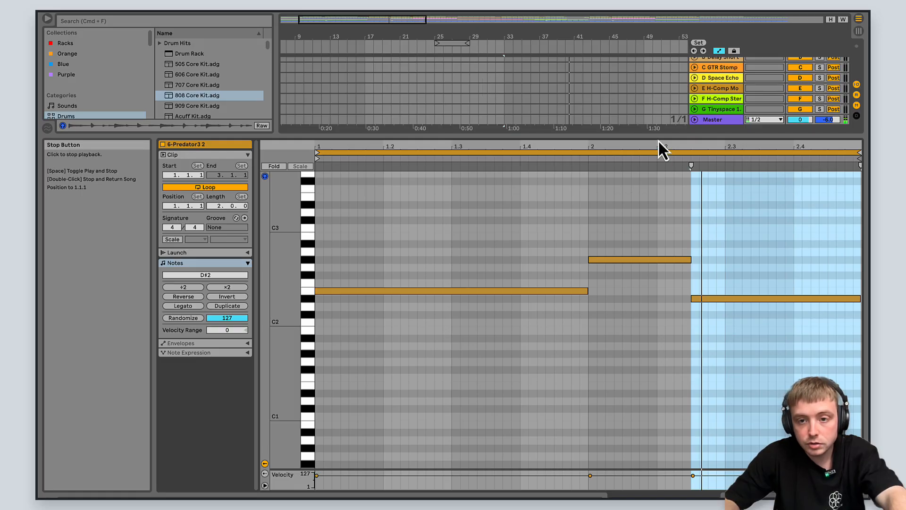
left_click_drag(659, 137, 666, 261)
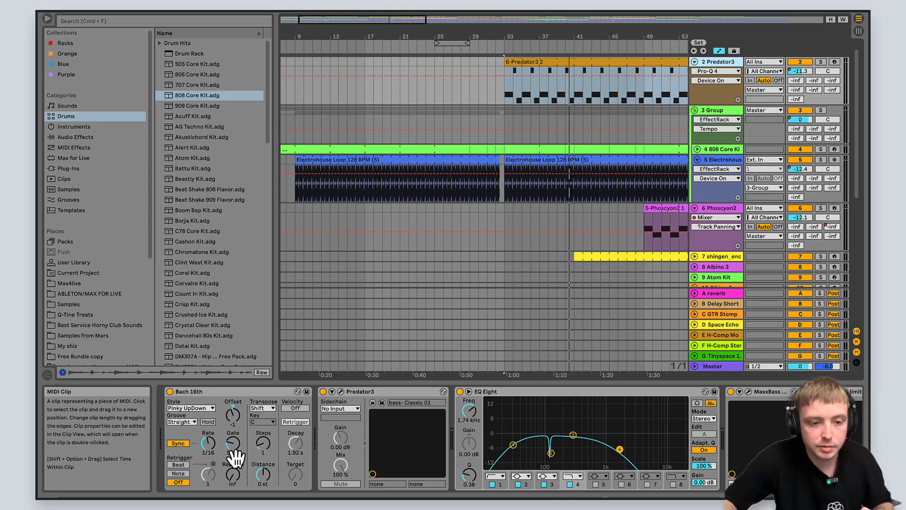
- Play the arrangement from bar 32, just before the 6-Predator3 2 clip, and fold tracks 2 Predator3 and 5 Electrohouse
left_click(510, 98)
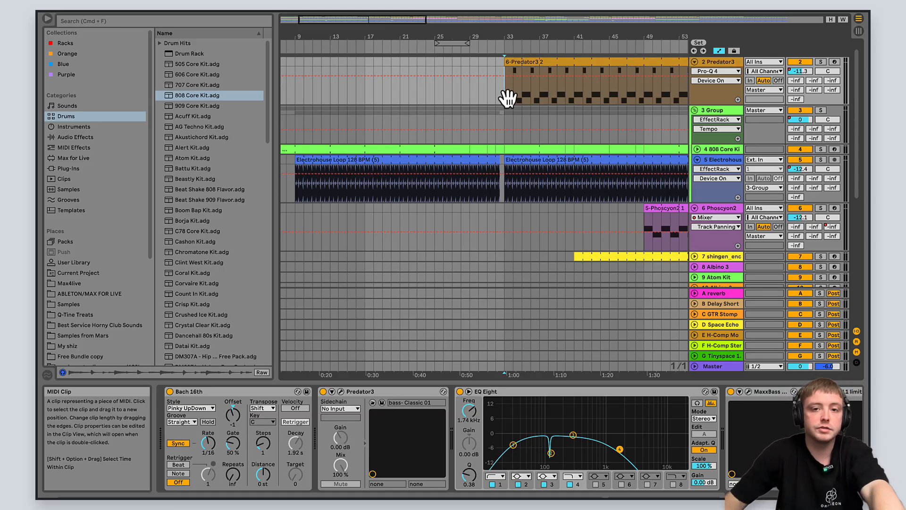
left_click(498, 99)
key("space")
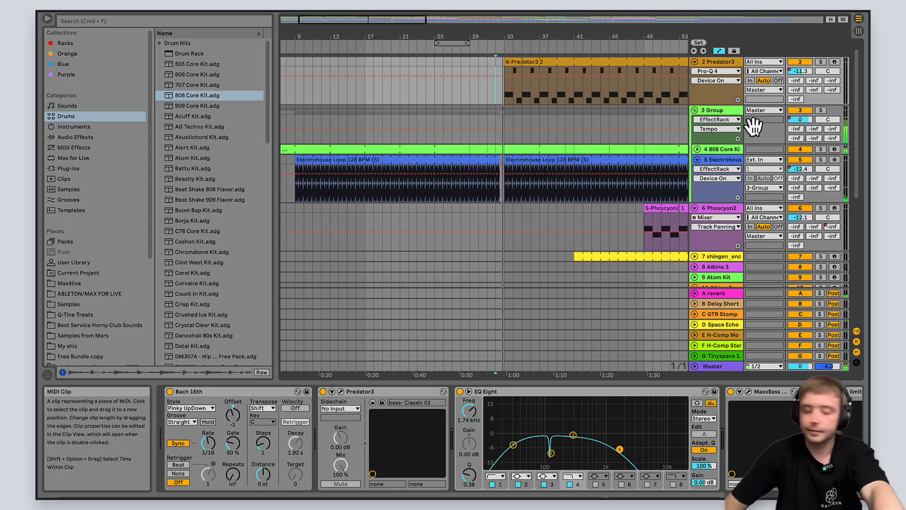
left_click(695, 62)
left_click(698, 122)
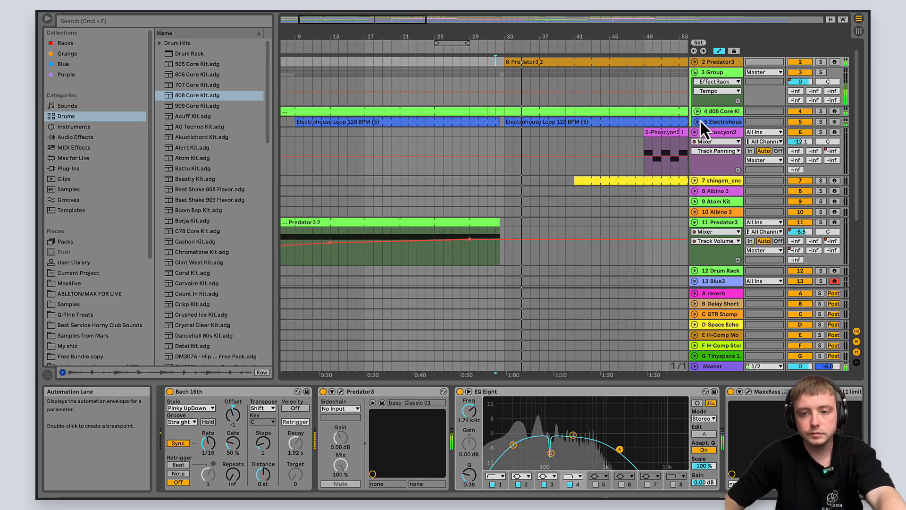
- Display track 2 Predator3's device chain and move along it to the effects at its end
left_click_drag(715, 384, 723, 468)
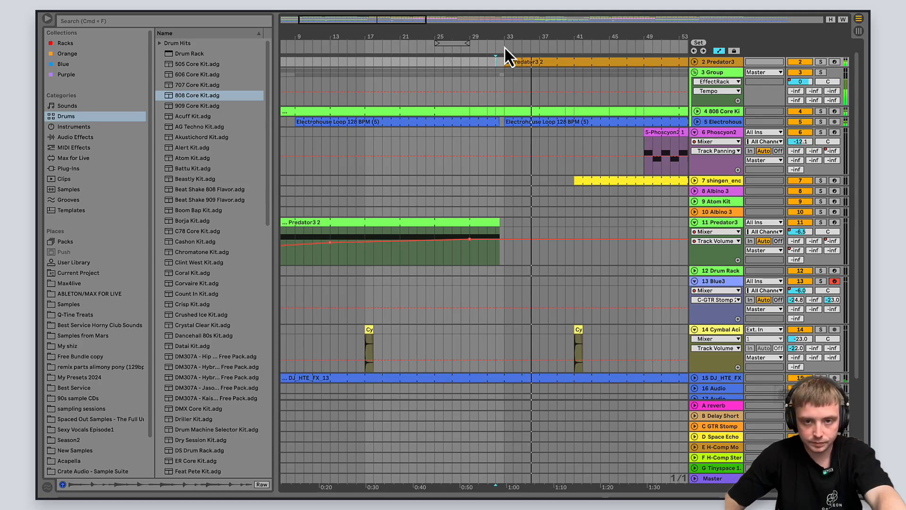
scroll(756, 95, "up", 1)
double_click(730, 74)
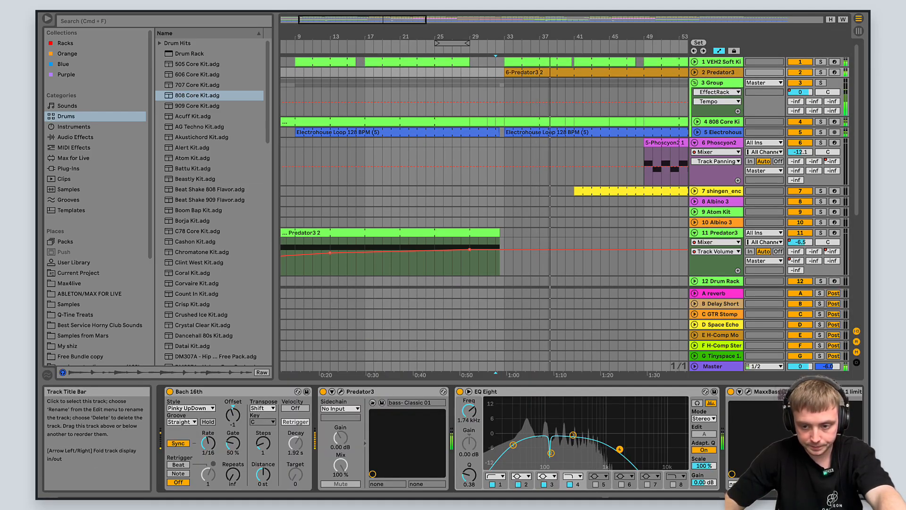
left_click(827, 495)
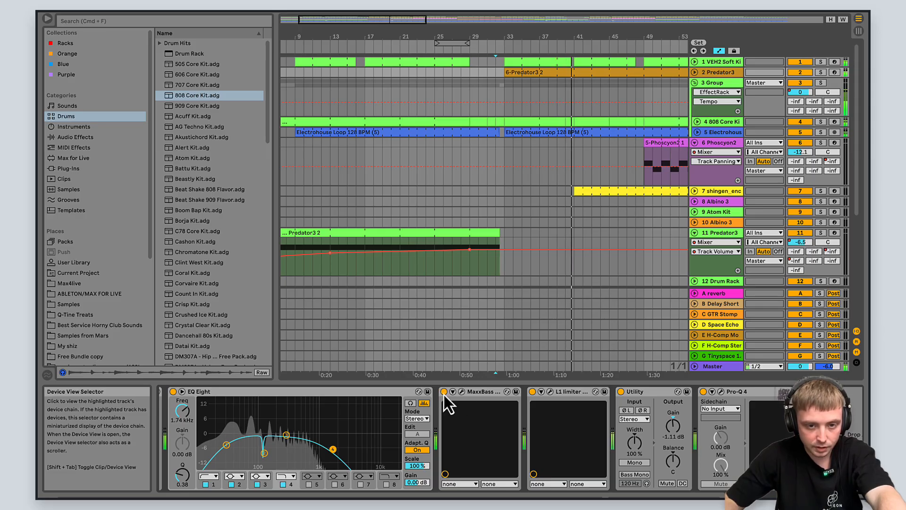
- Inspect the MaxxBass and L1 limiter settings in their plug-in windows on track 2 Predator3, closing each window
left_click(462, 391)
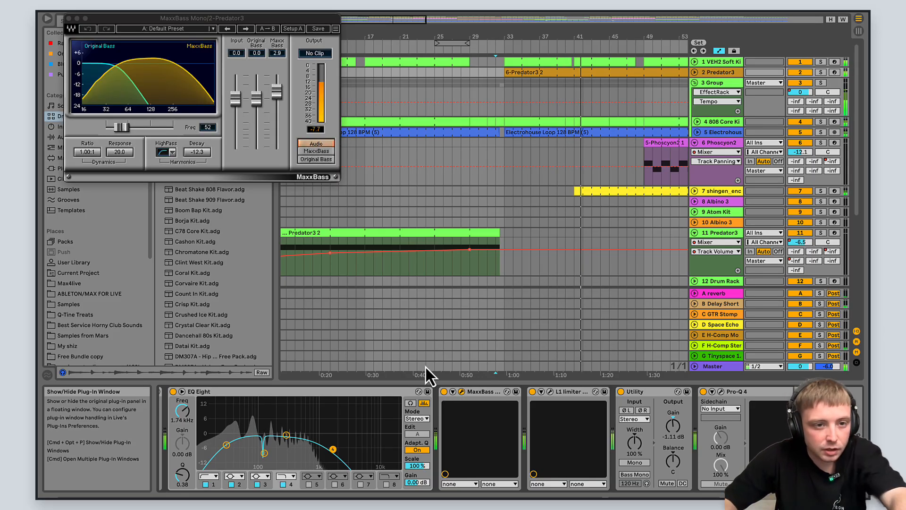
left_click(69, 18)
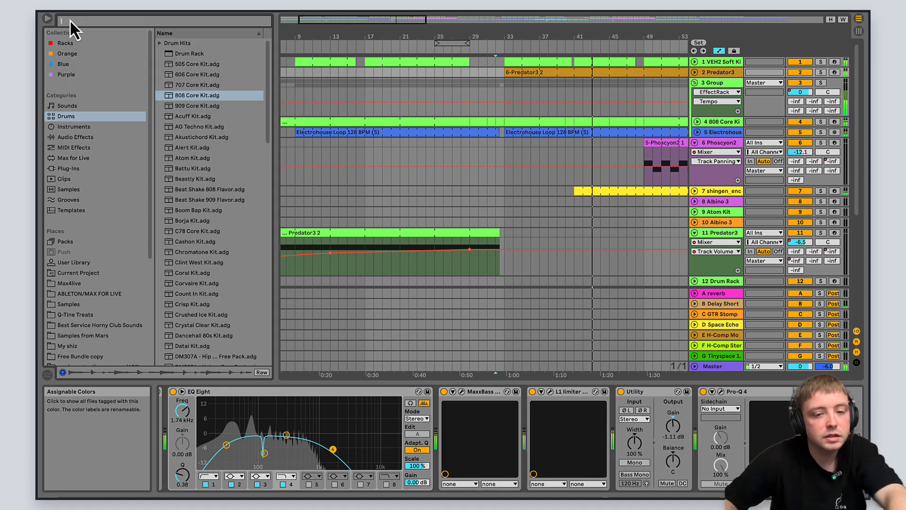
left_click(550, 392)
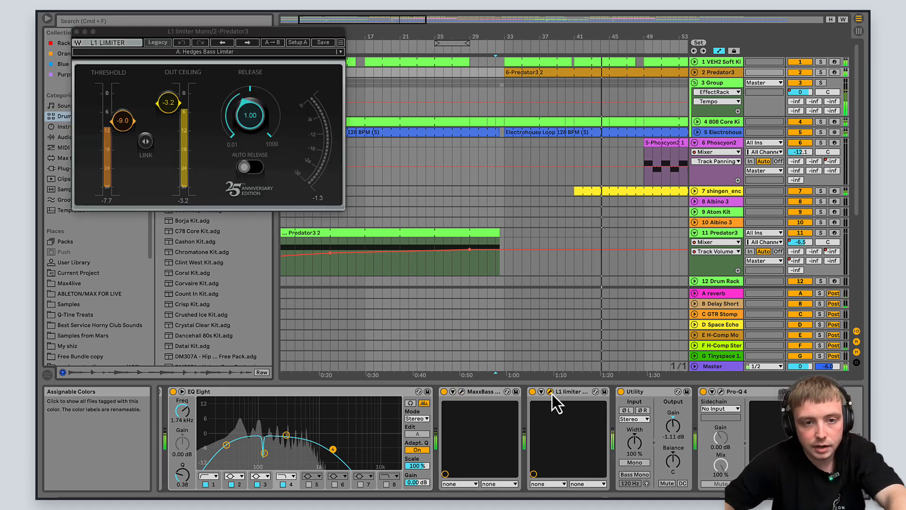
left_click(77, 32)
- Solo track 2 Predator3 and bypass its MaxxBass, L1 limiter and Pro-Q 4 to hear the bass without them
left_click(503, 73)
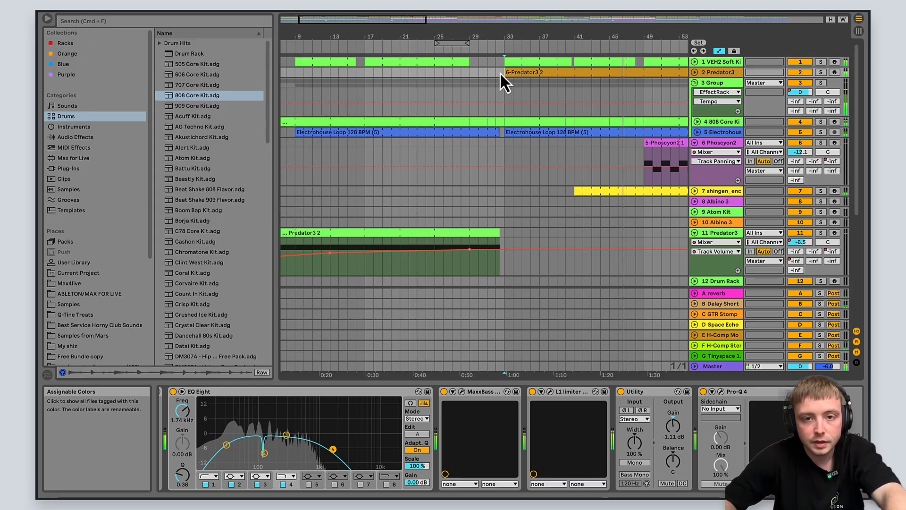
left_click(823, 72)
left_click(444, 392)
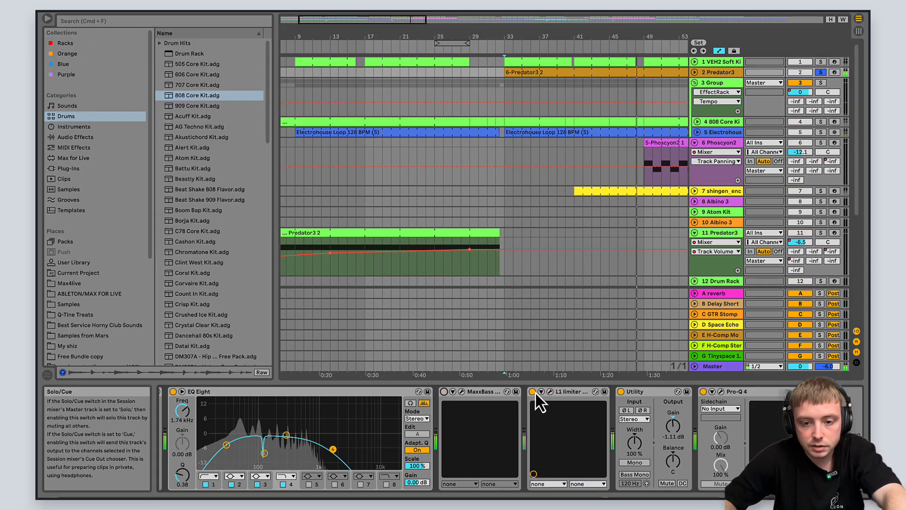
left_click(533, 391)
left_click(704, 392)
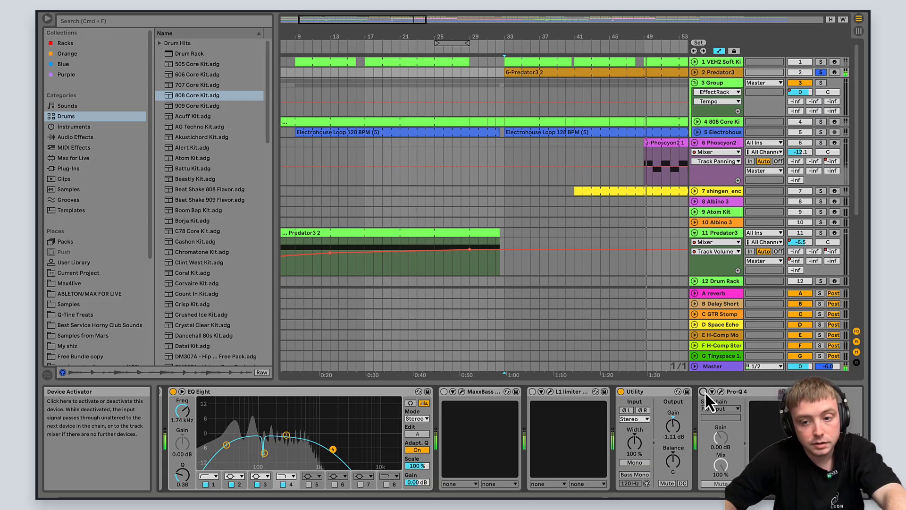
- Reactivate Pro-Q 4, L1 limiter and MaxxBass on track 2 Predator3, then take the track out of solo
left_click(704, 392)
left_click(533, 393)
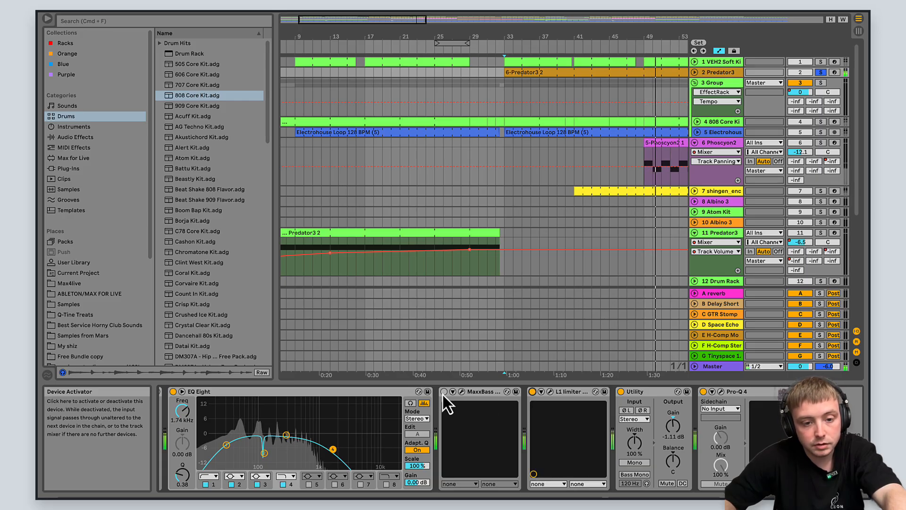
left_click(444, 392)
left_click(821, 72)
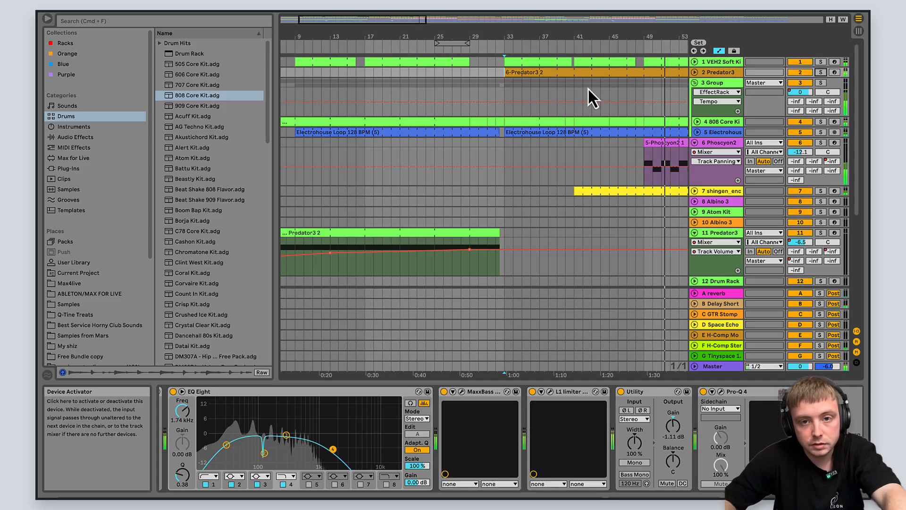
- Undo the last clip change on track 7 shingen_enc, then unfold the track and open its first clip's notes
left_click_drag(407, 22, 595, 117)
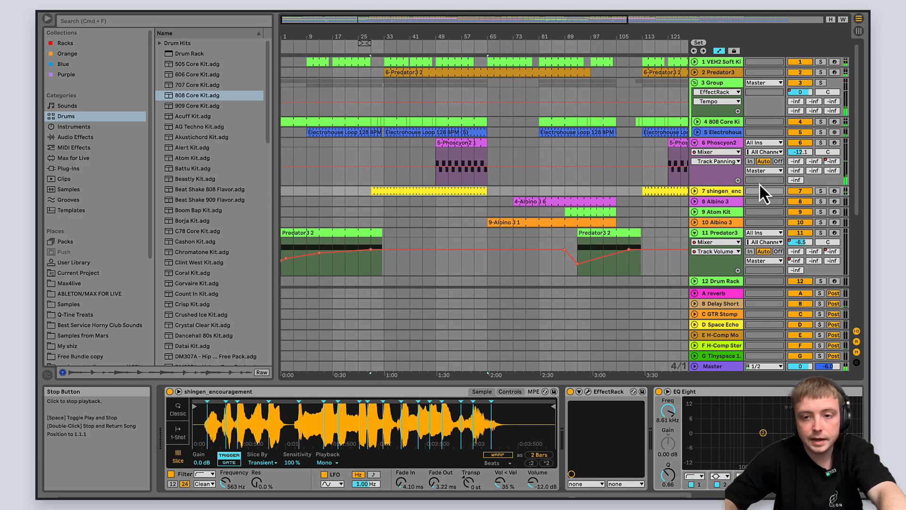
key("super+z")
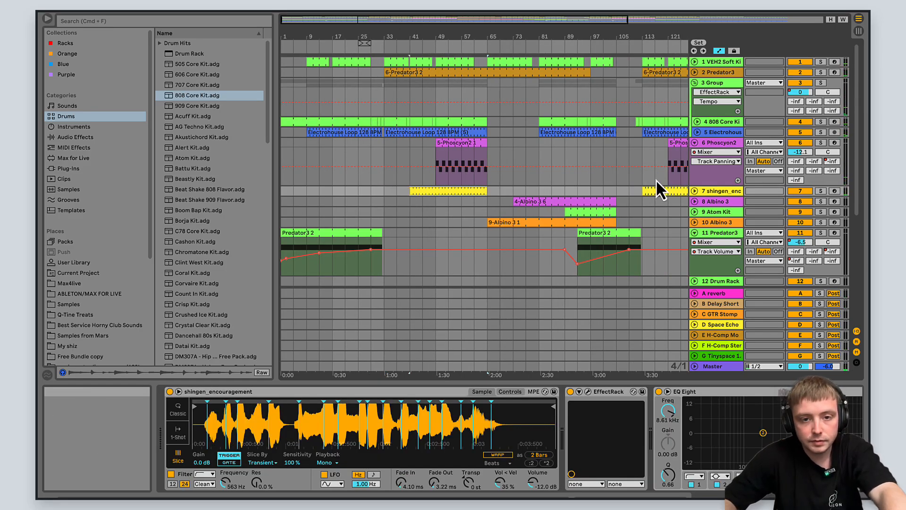
left_click(695, 190)
double_click(467, 202)
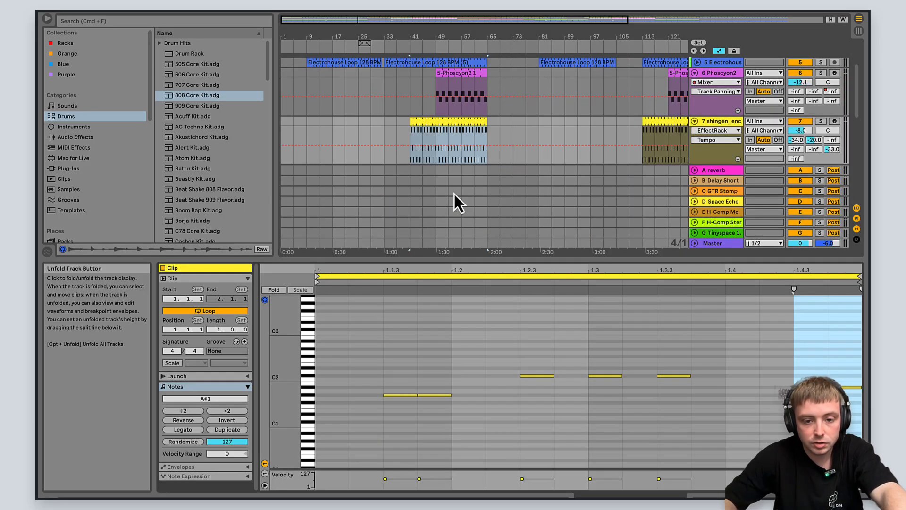
- Show track 7 shingen_enc's devices and play from bar 41 to audition its sliced vocal sample
left_click(726, 122)
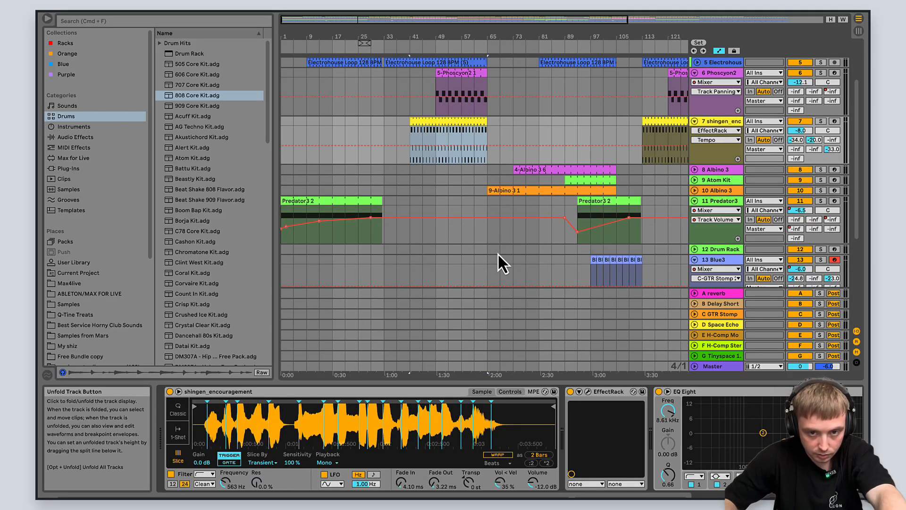
left_click(409, 131)
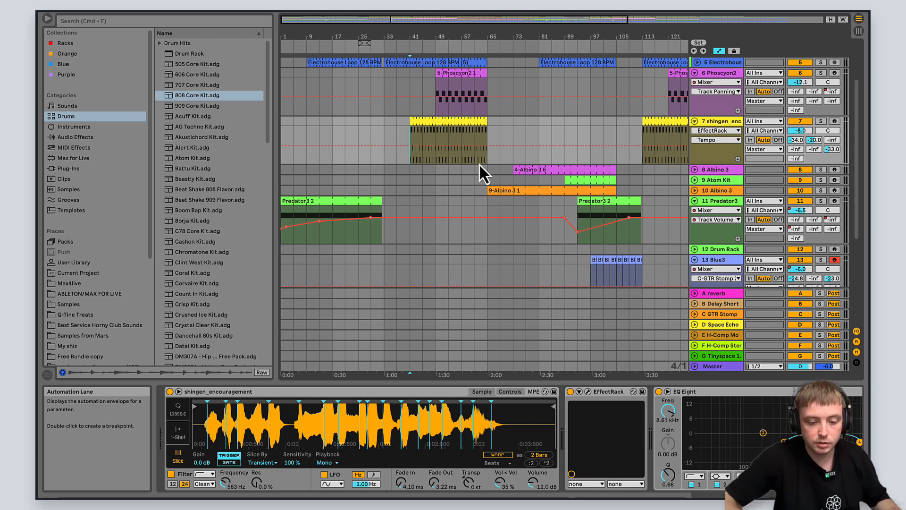
key("space")
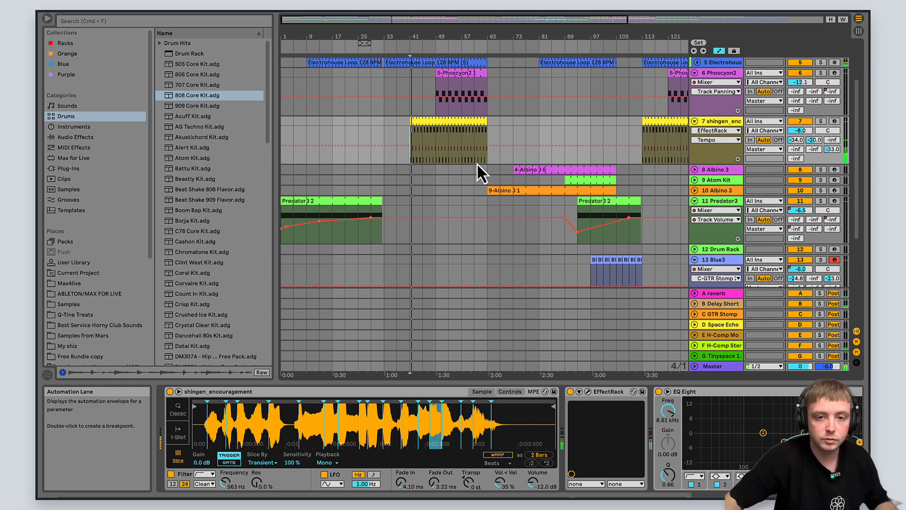
left_click(433, 119)
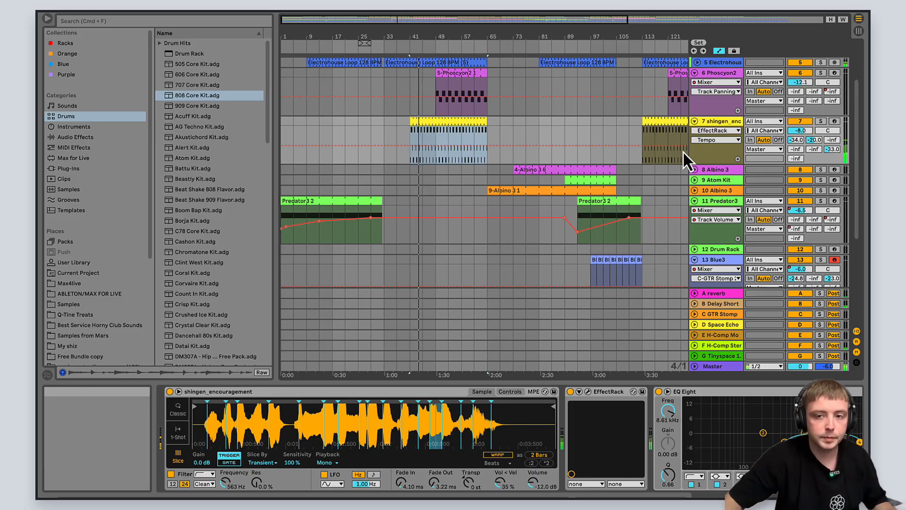
- Open the synth window of track 6 Phoscyon2, inspect its controls and step sequencer, then close the window
left_click(713, 74)
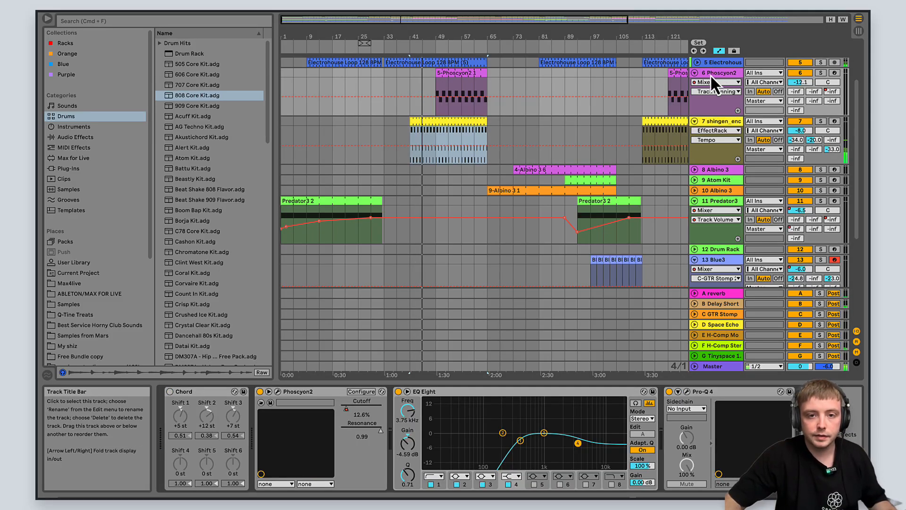
scroll(415, 92, "up", 3)
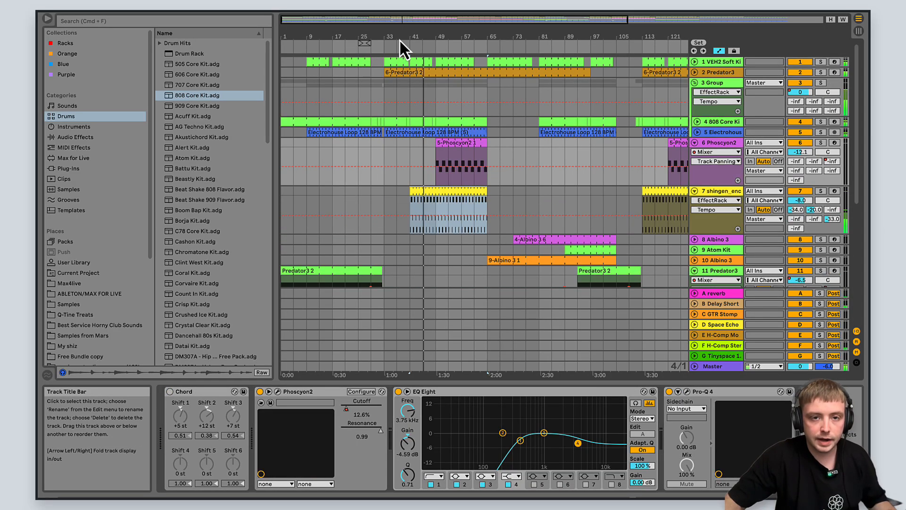
left_click(736, 141)
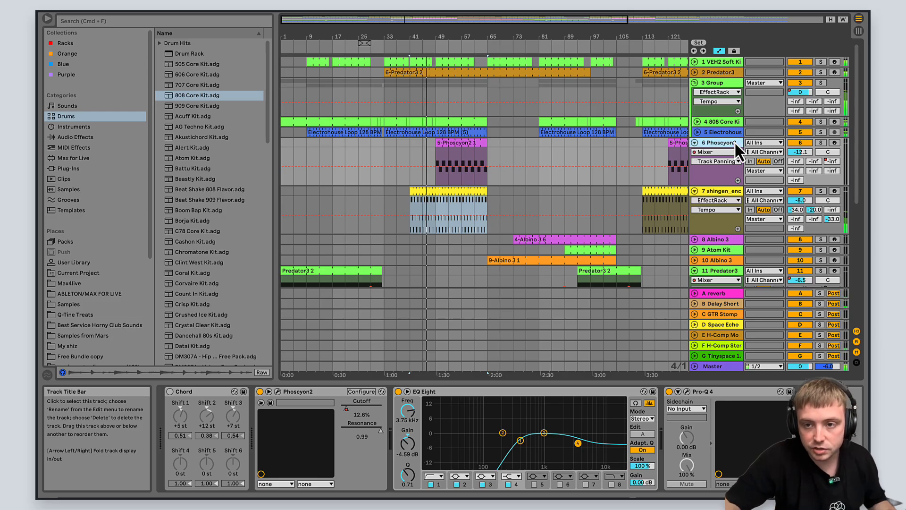
left_click(278, 392)
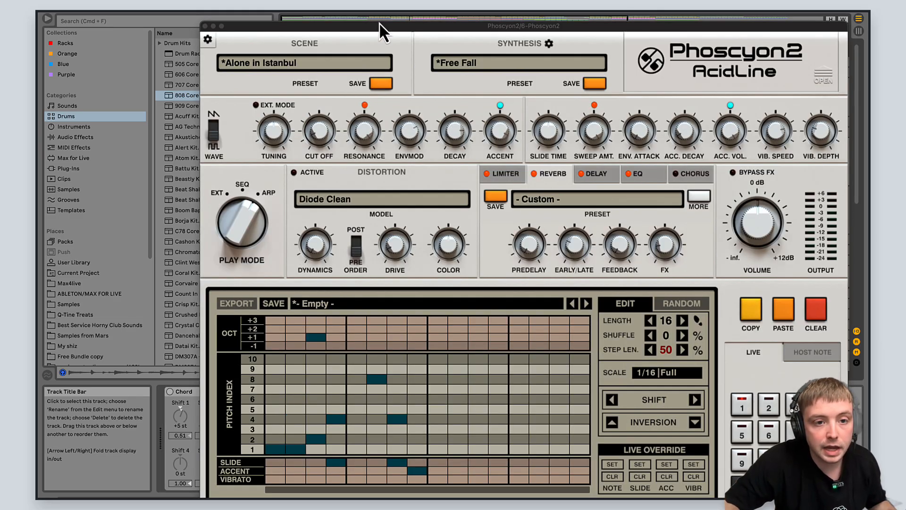
left_click_drag(380, 24, 514, 0)
left_click(402, 12)
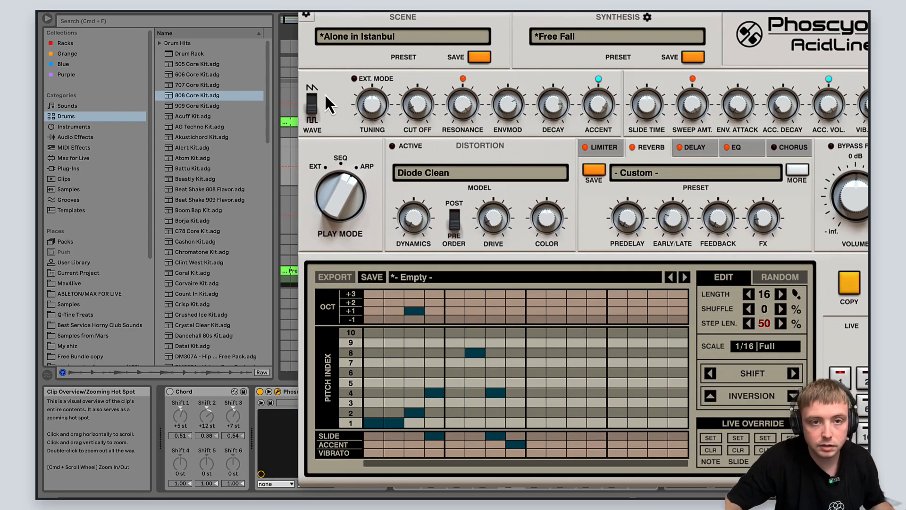
left_click(309, 16)
- Open the notes of the first 5-Phoscyon2 1 clip and play the section from bar 49
left_click(467, 142)
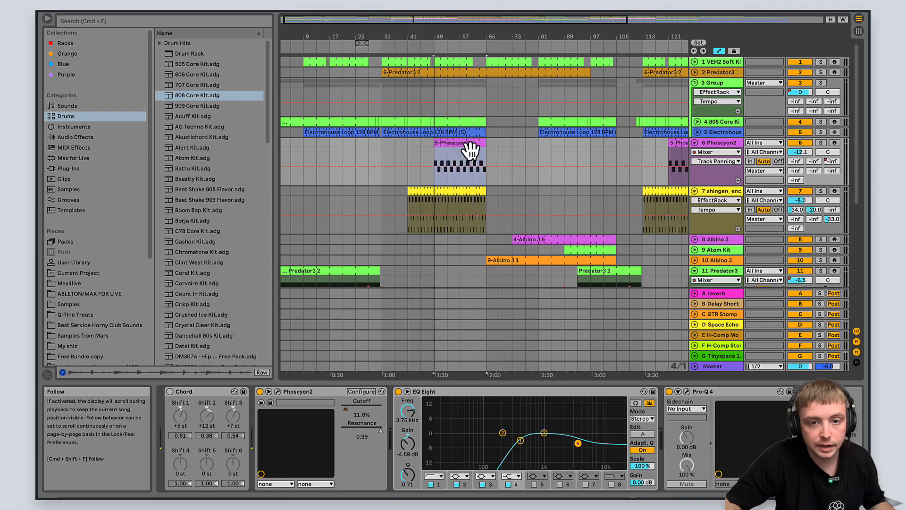
left_click(466, 148)
double_click(467, 144)
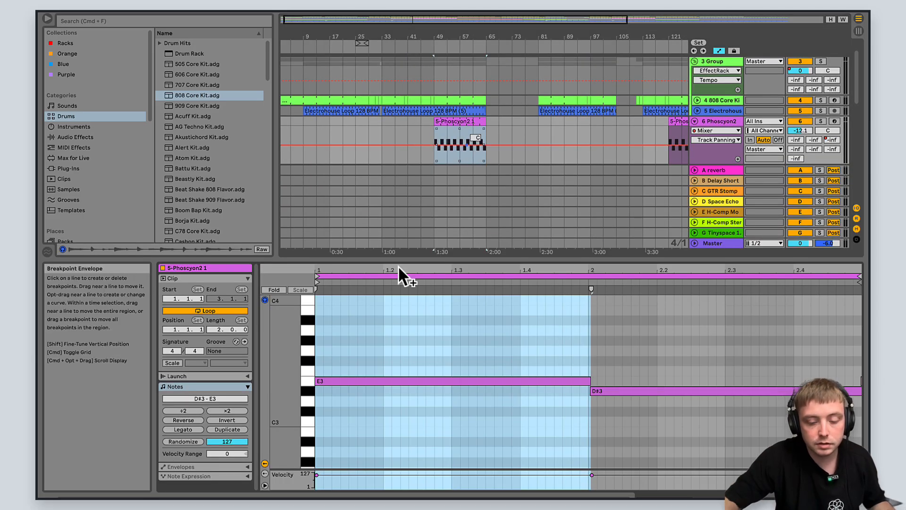
key("space")
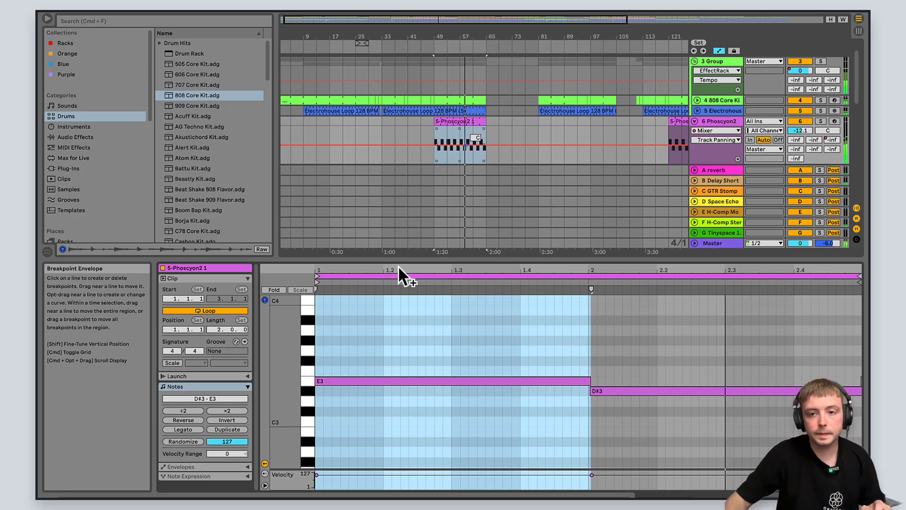
- Shrink the clip view and display the Phoscyon2 Cutoff automation on the unfolded track 6
left_click(694, 121)
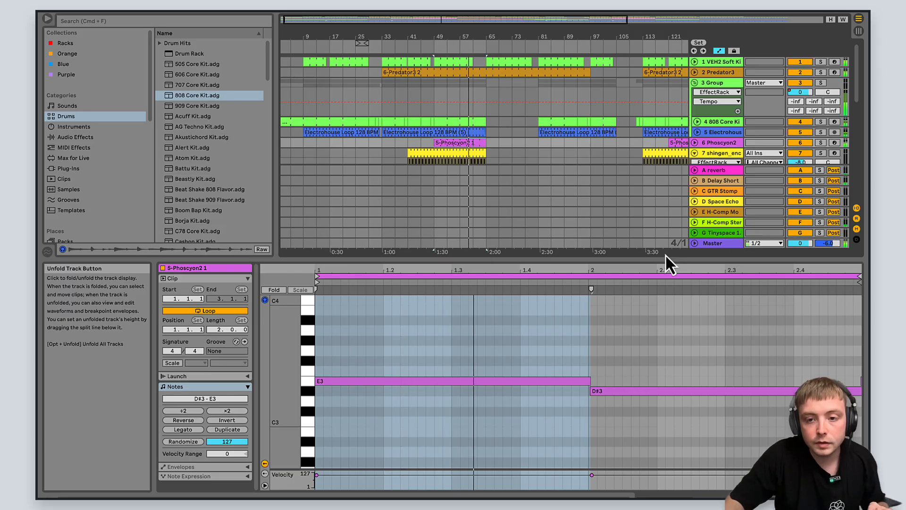
left_click_drag(672, 267, 670, 358)
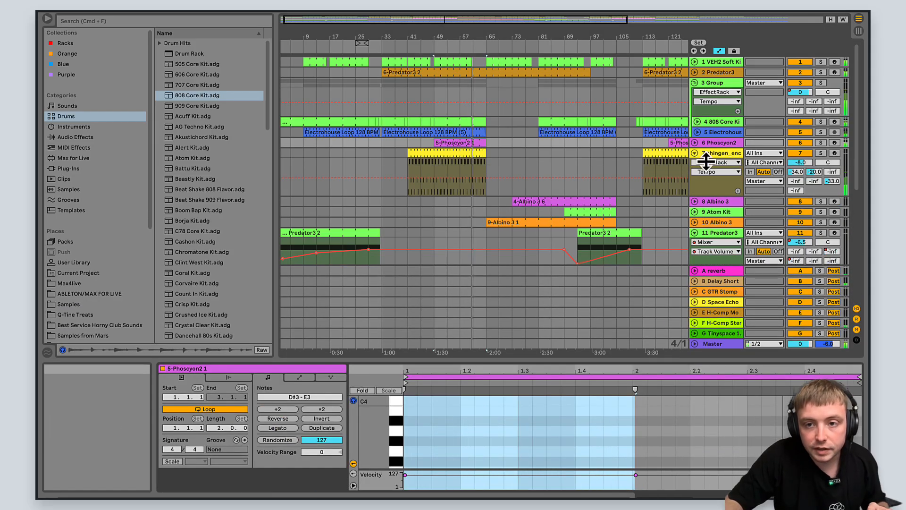
left_click(695, 143)
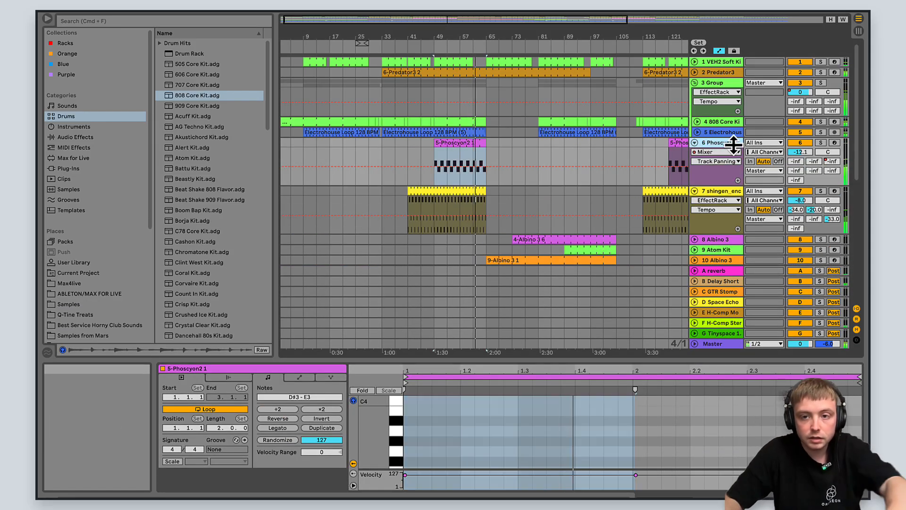
left_click(733, 143)
left_click(378, 410)
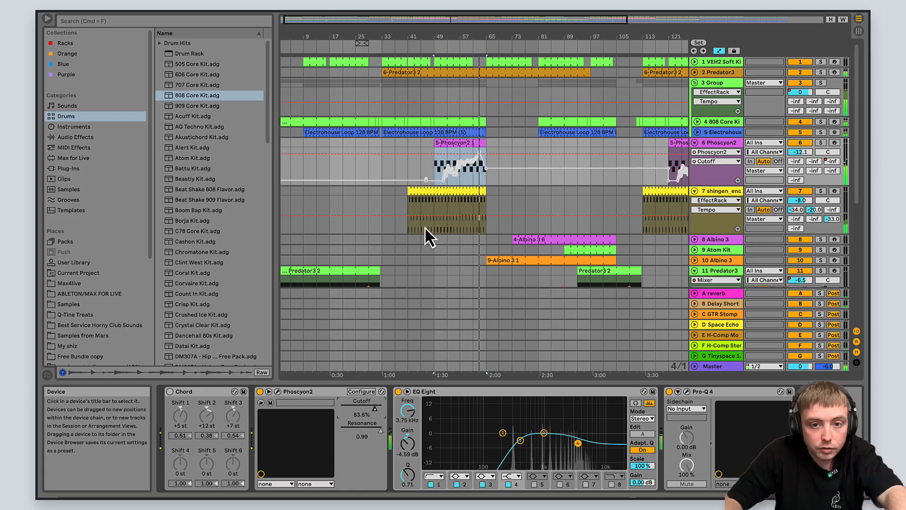
- Play the Phoscyon2 section from bar 53 to audition the rising Cutoff automation on track 6
left_click(430, 12)
left_click(455, 155)
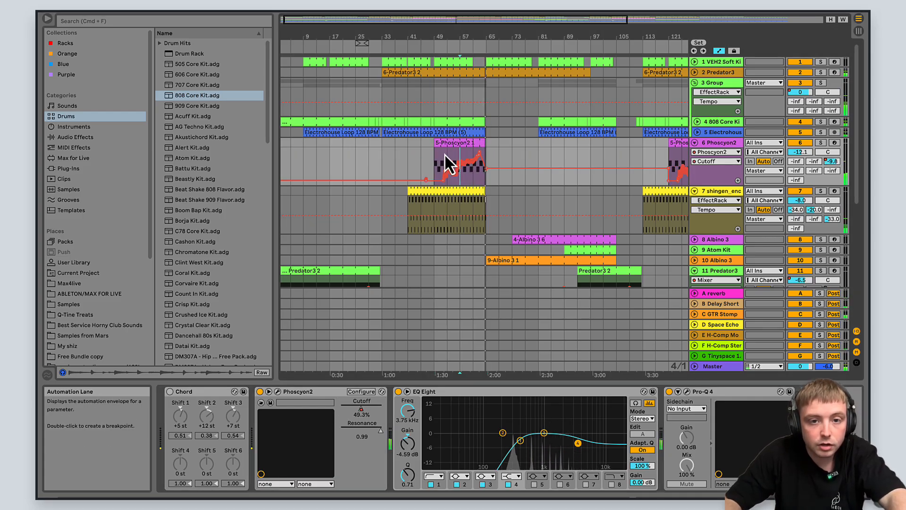
left_click_drag(445, 153, 445, 154)
key("space")
key("space")
left_click_drag(495, 20, 456, 23)
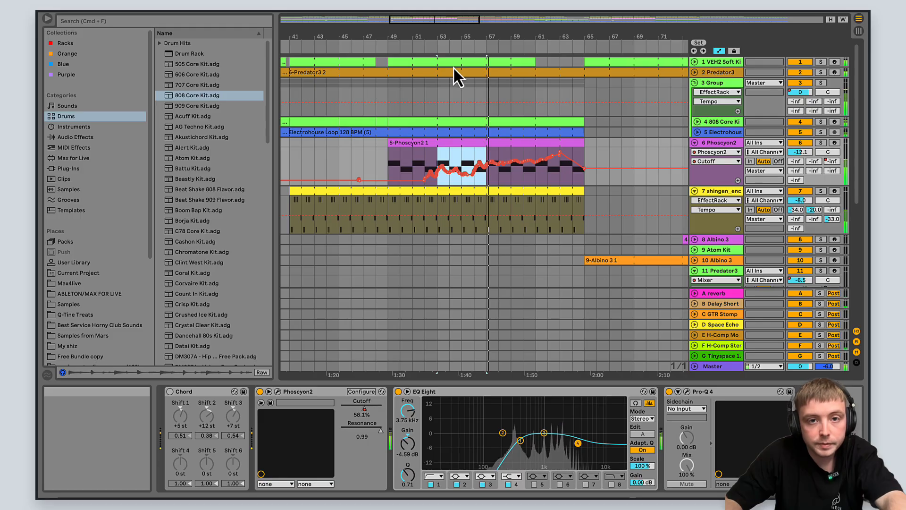
left_click_drag(457, 25, 486, 24)
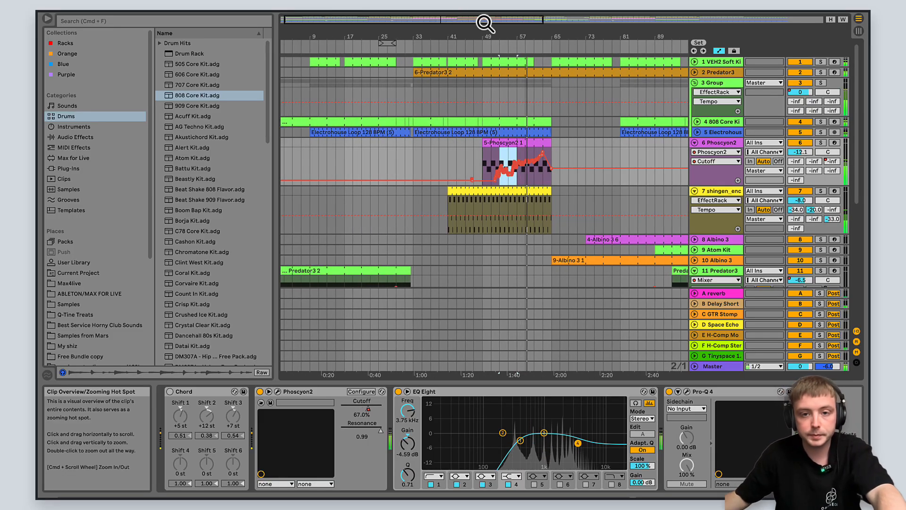
left_click_drag(485, 23, 526, 24)
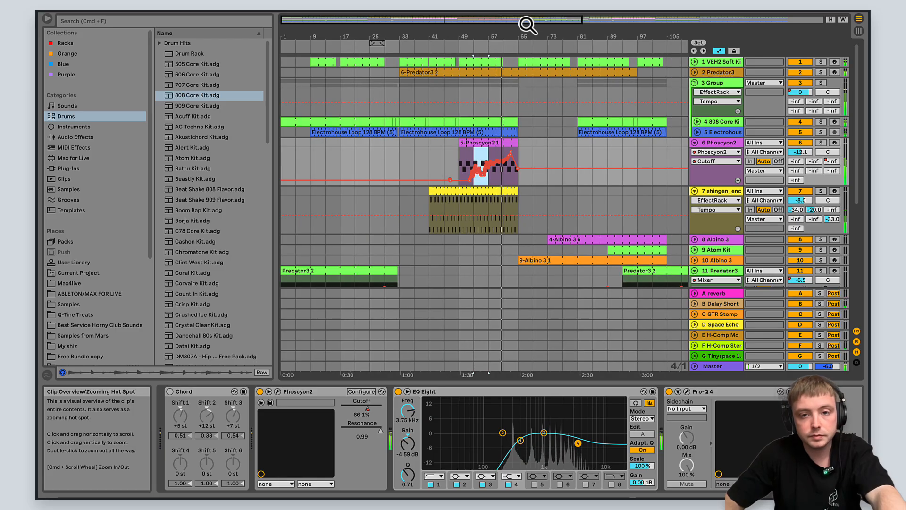
- Collapse the 3 Group track and unfold track 10 Albino 3 to show its Track Volume automation
left_click(695, 83)
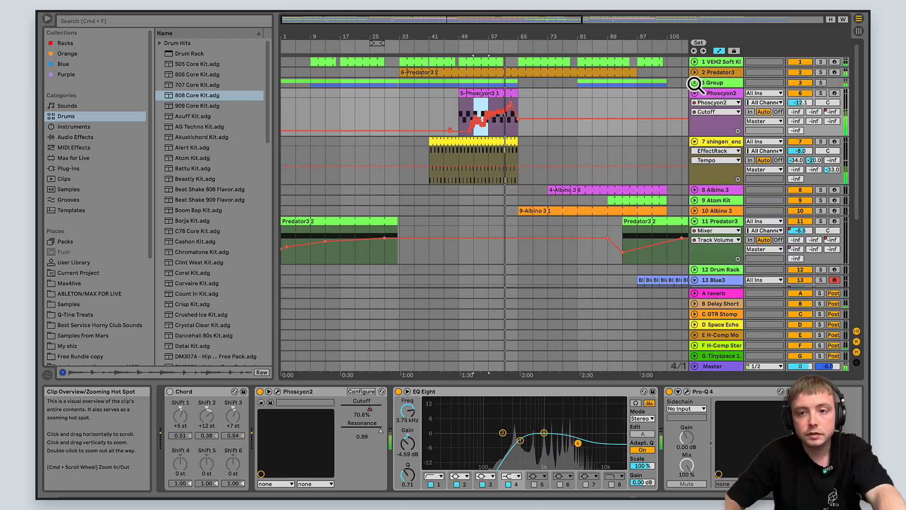
mouse_move(557, 24)
left_mouse_down()
mouse_move(523, 24)
mouse_move(569, 20)
left_mouse_up()
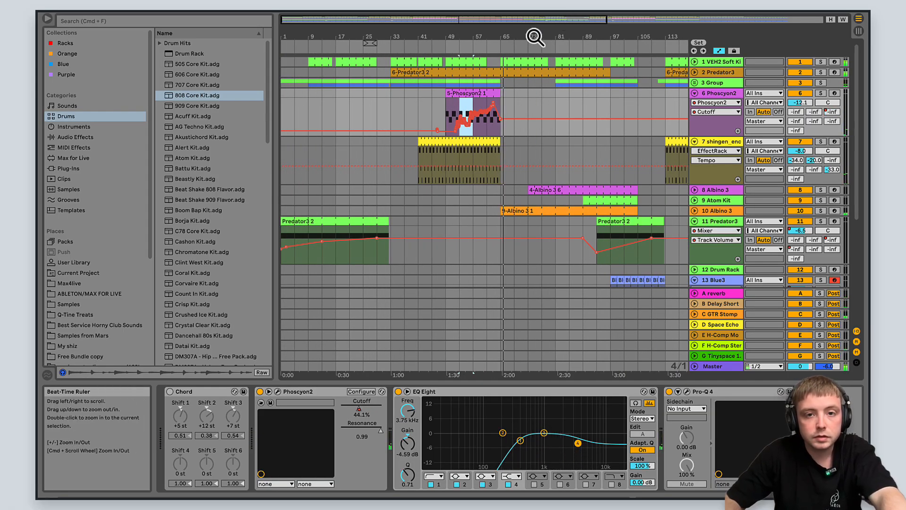
left_click_drag(522, 24, 608, 103)
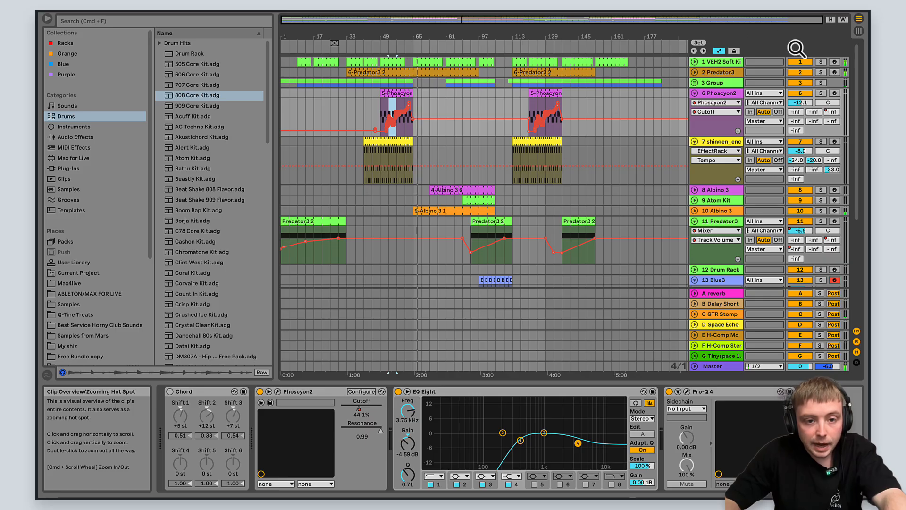
left_click_drag(449, 19, 449, 20)
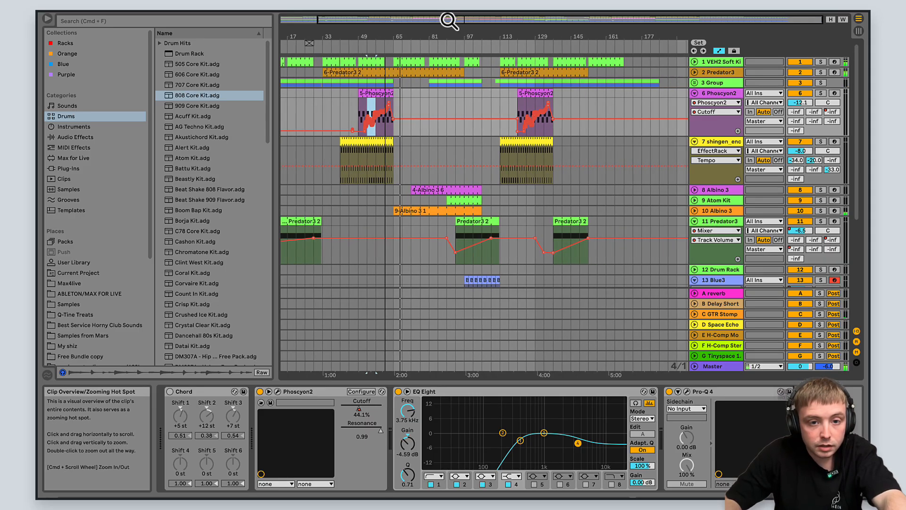
left_click(694, 211)
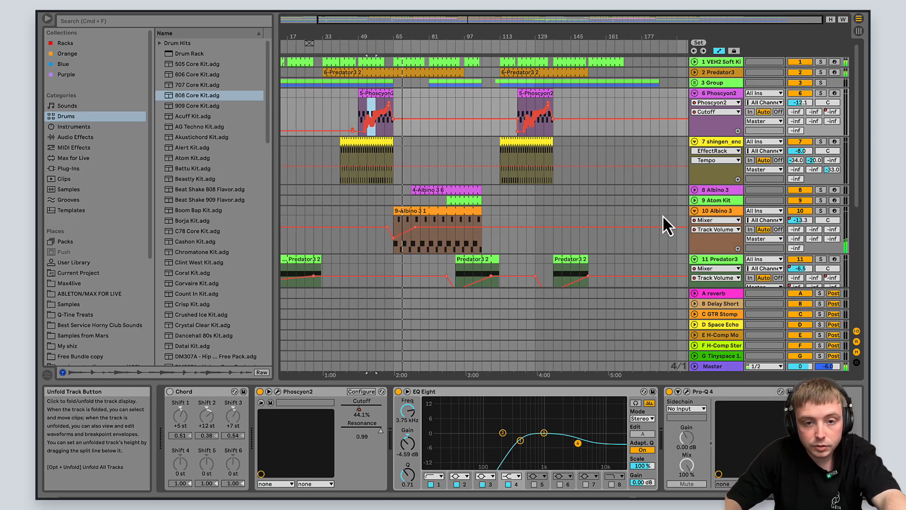
scroll(663, 215, "down", 3)
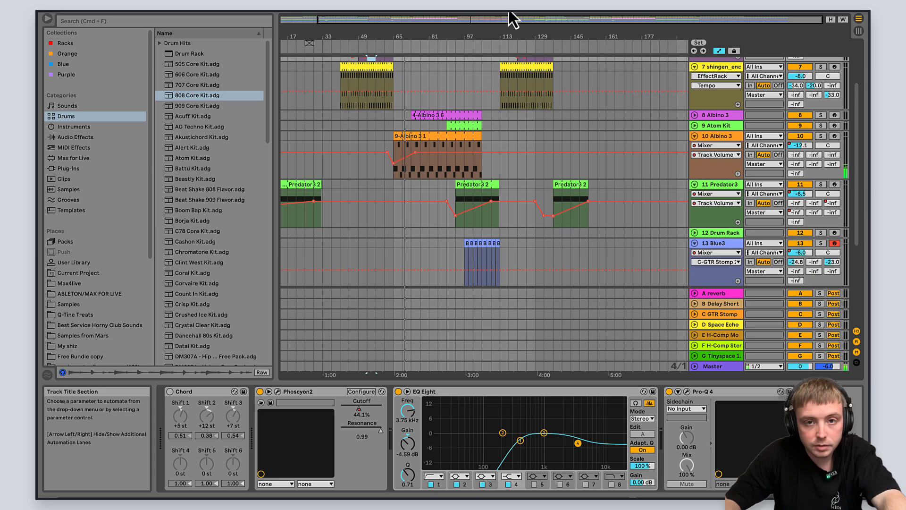
- Open the notes of the 9-Albino 3 1 clip and bring up track 10 Albino 3's devices
left_click_drag(486, 22, 483, 28)
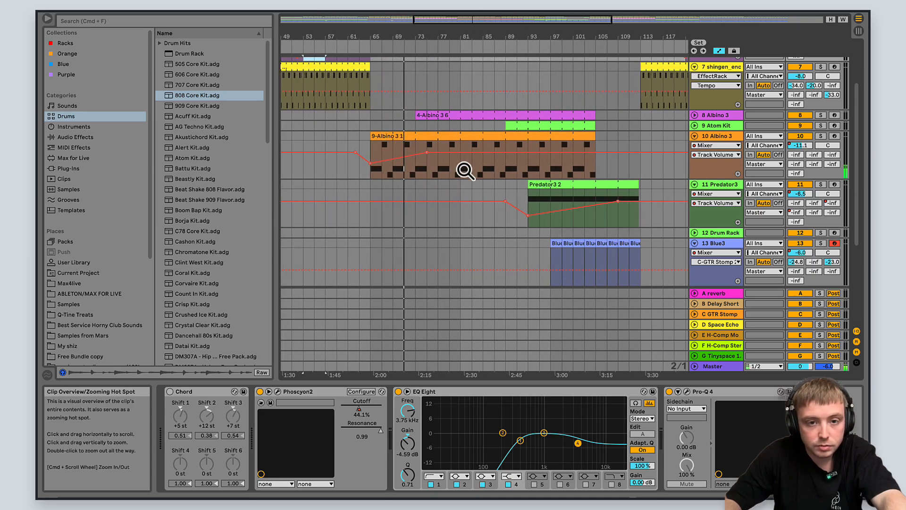
double_click(453, 138)
left_click_drag(545, 361, 555, 247)
double_click(704, 115)
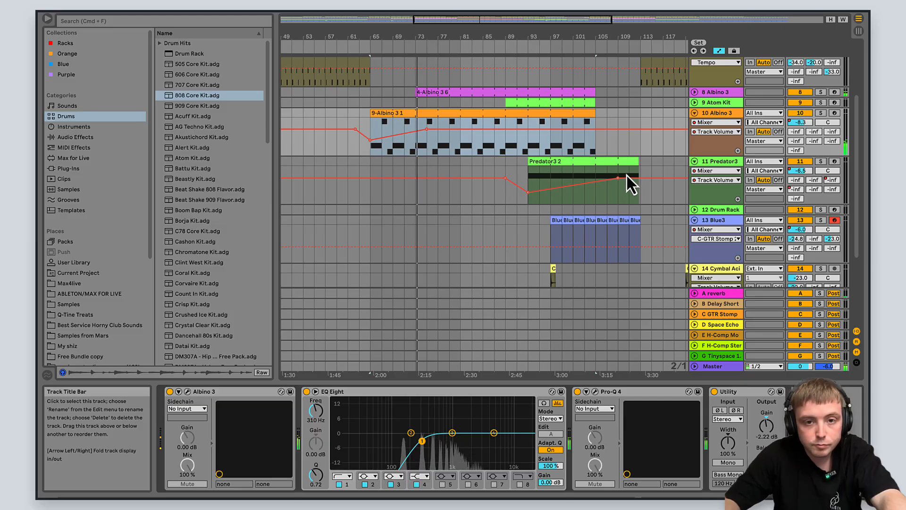
- Show track 8 Albino 3's devices, and unfold the track to select its 4-Albino 3 6 clip
scroll(627, 175, "up", 4)
left_click(723, 162)
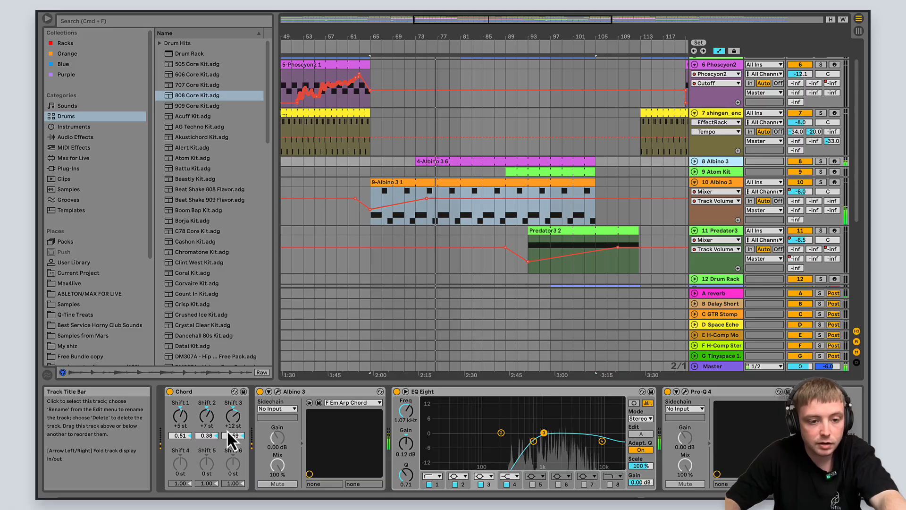
left_click(694, 161)
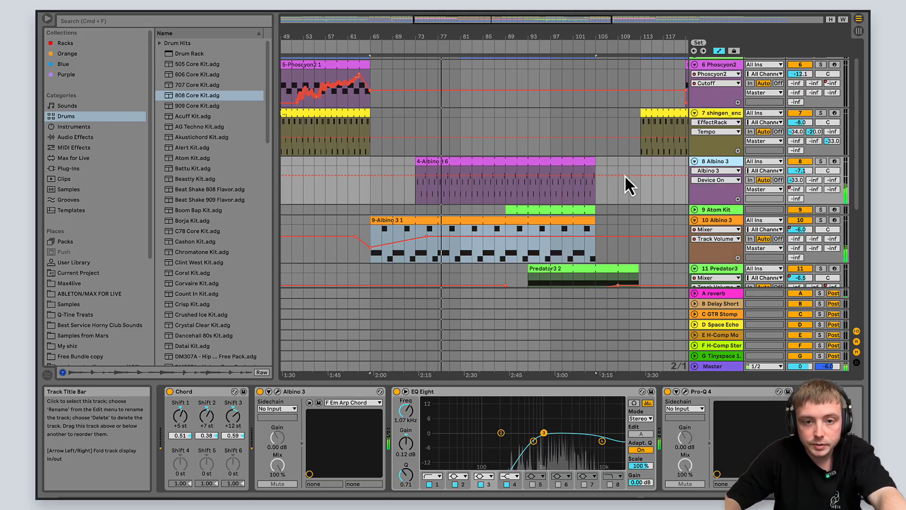
left_click(532, 171)
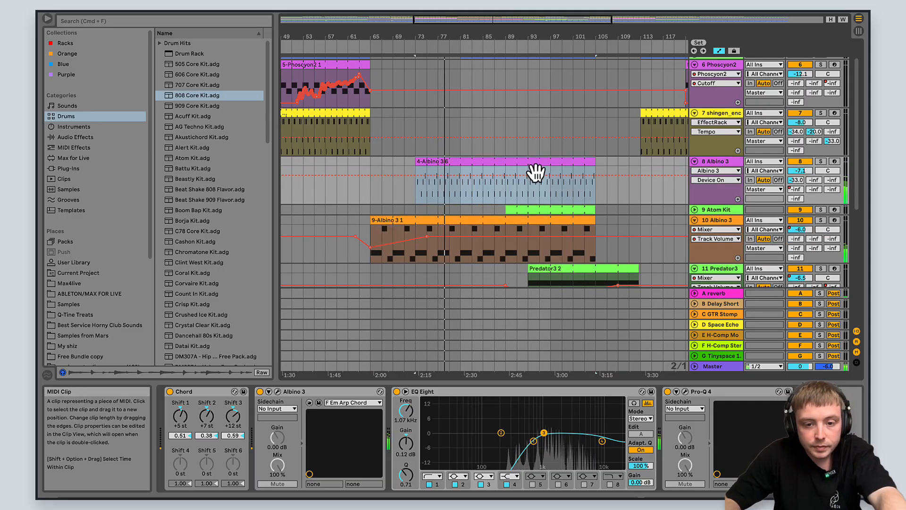
- Inspect the F Em Arp Chord preset in track 8's Albino 3 window, switching filter 2's route to FX2 and back to FX1
left_click(278, 392)
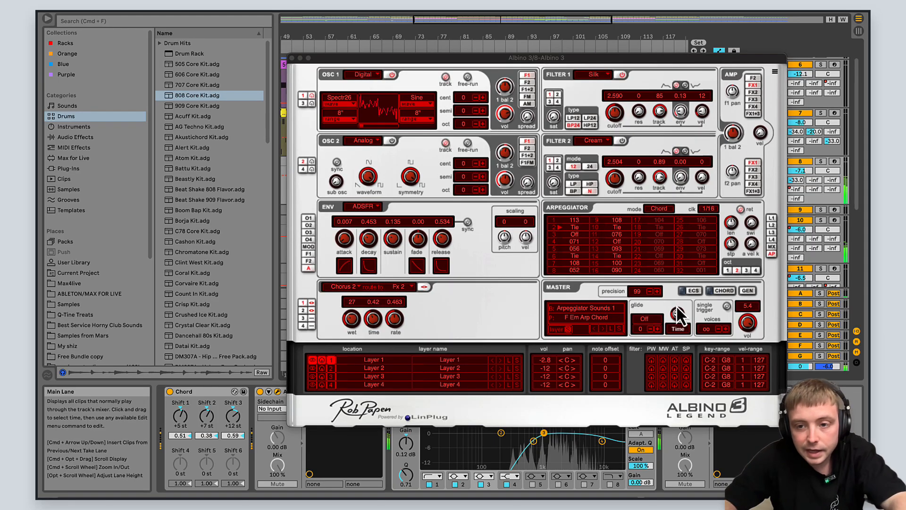
left_click(755, 170)
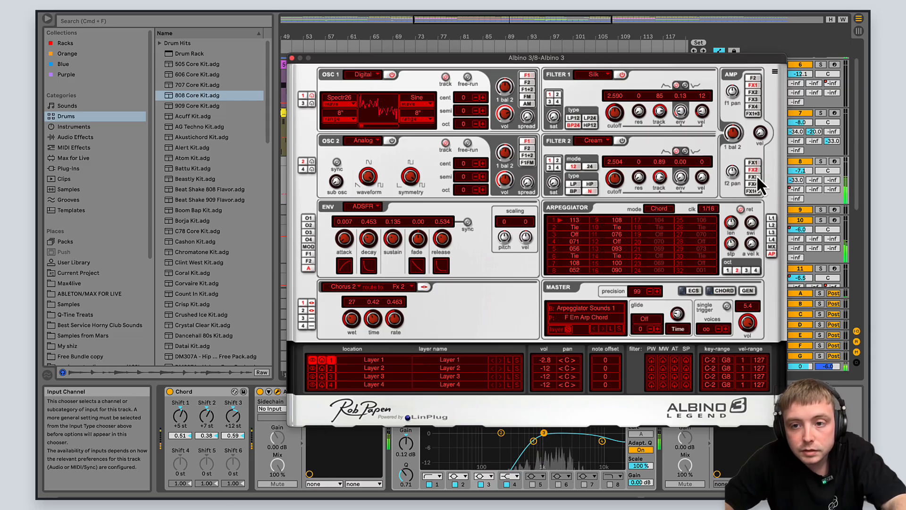
left_click(753, 163)
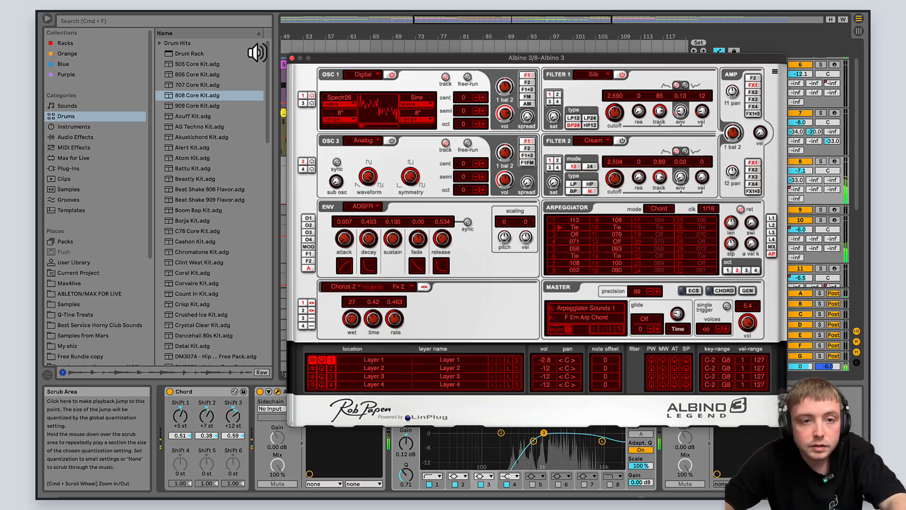
left_click(293, 57)
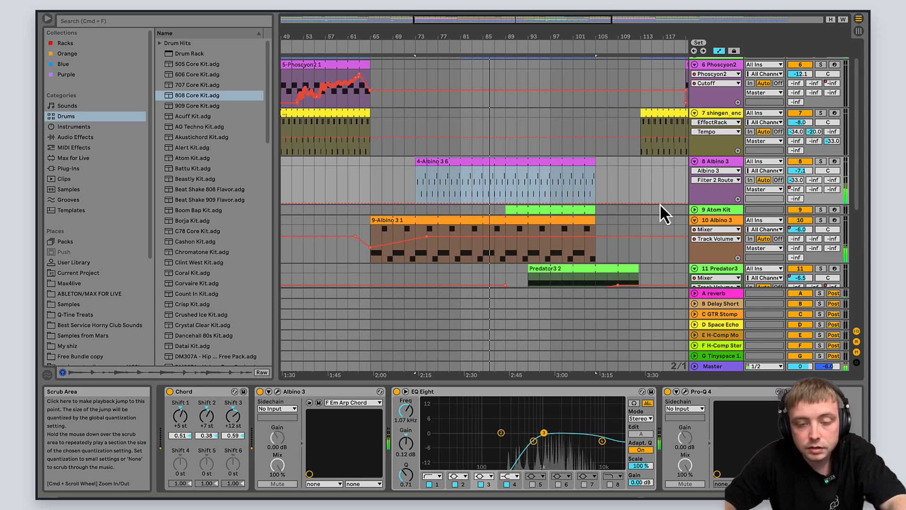
- Open the notes of the 4-Albino 3 6 clip and play the section from bar 81
scroll(672, 196, "up", 1)
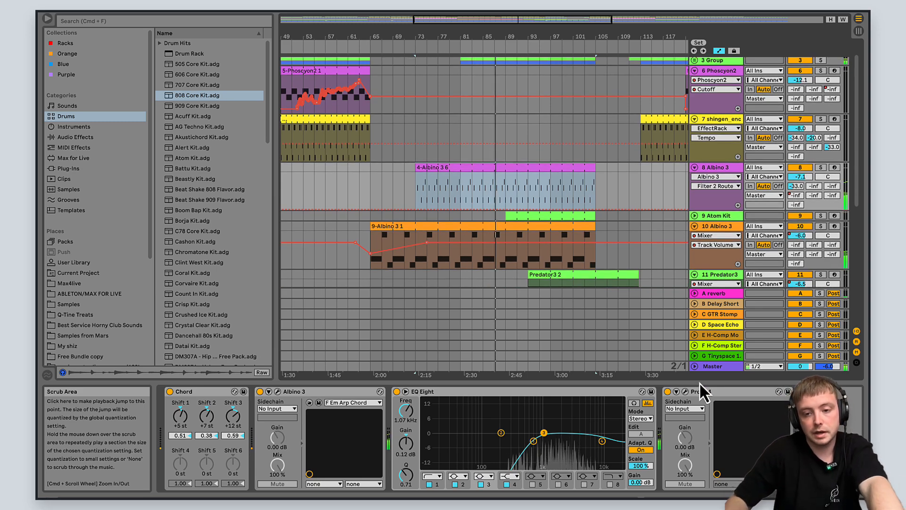
left_click_drag(703, 437, 703, 450)
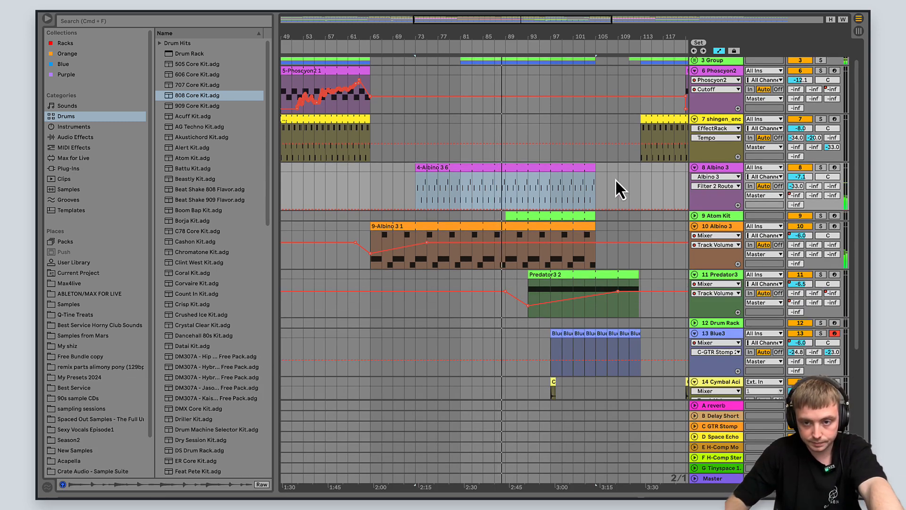
double_click(474, 175)
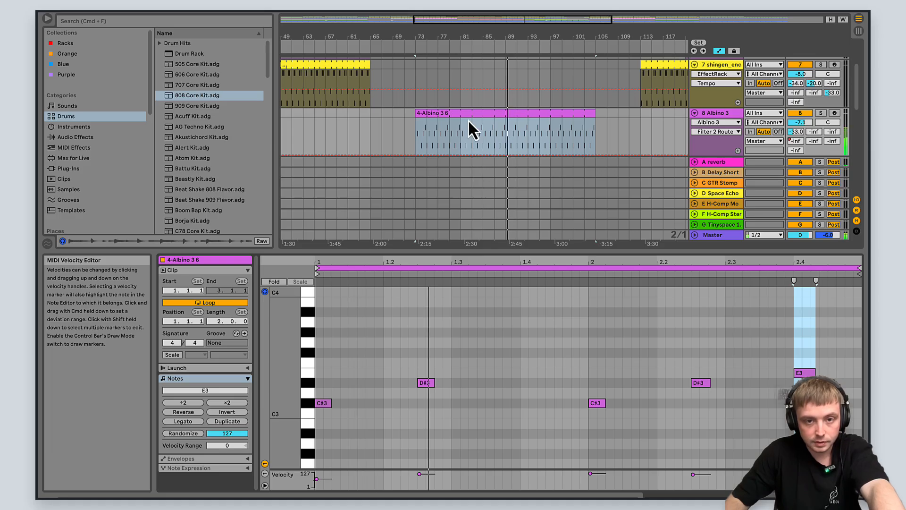
left_click(460, 134)
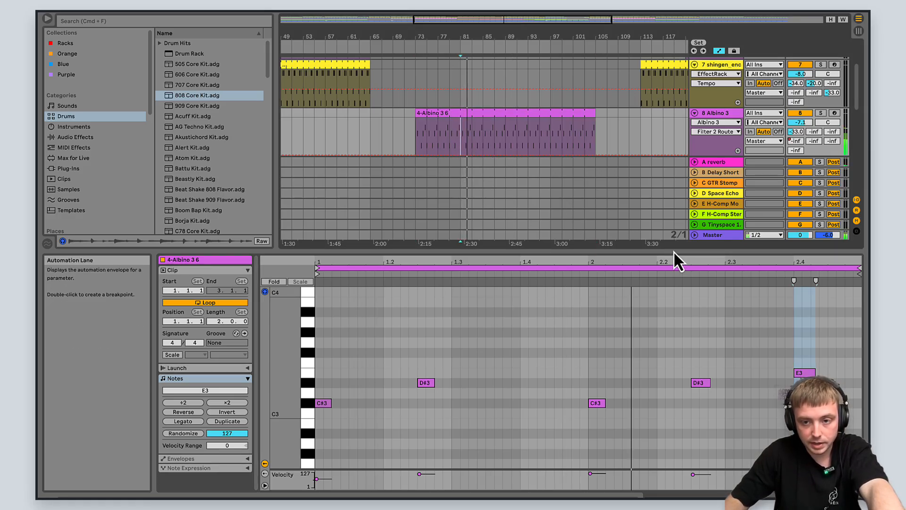
left_click_drag(678, 255, 682, 226)
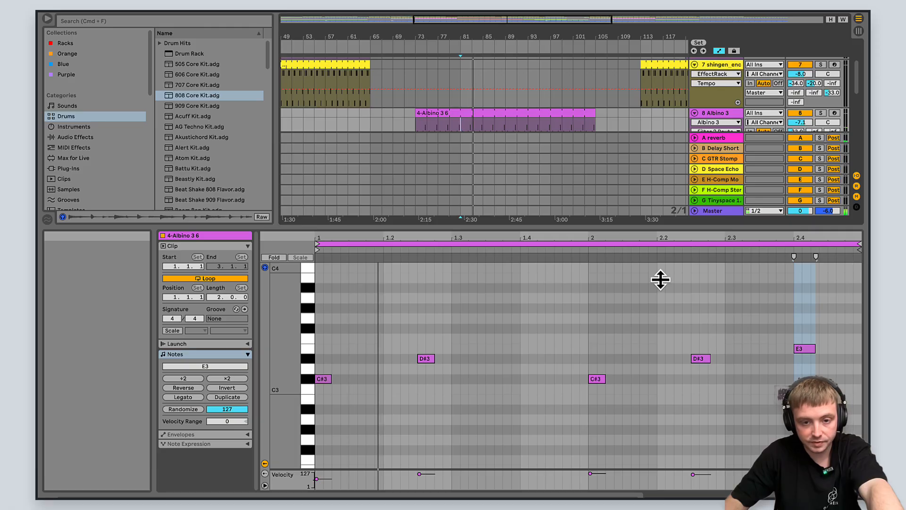
left_click_drag(625, 227, 629, 298)
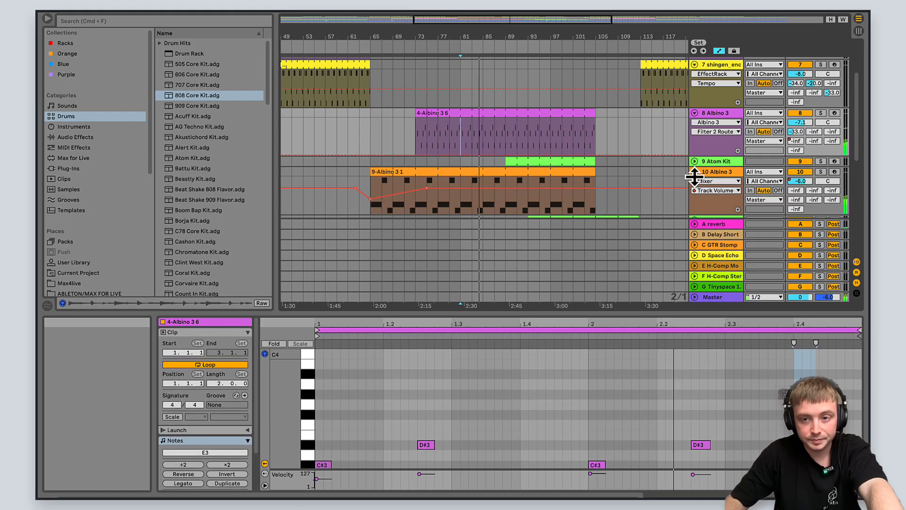
- Examine track 9 Atom Kit's drum rack, Ride Clean sample and EQ Eight, and unfold the track
left_click(715, 162)
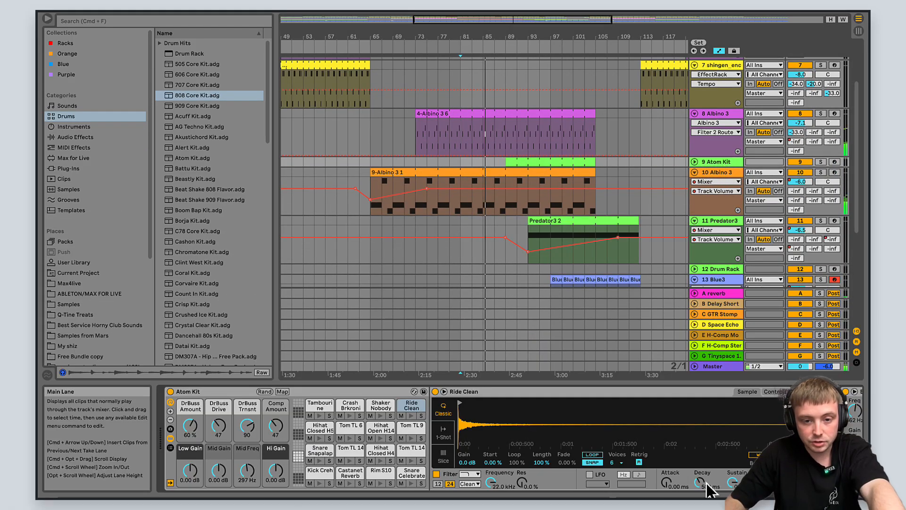
scroll(701, 456, "right", 5)
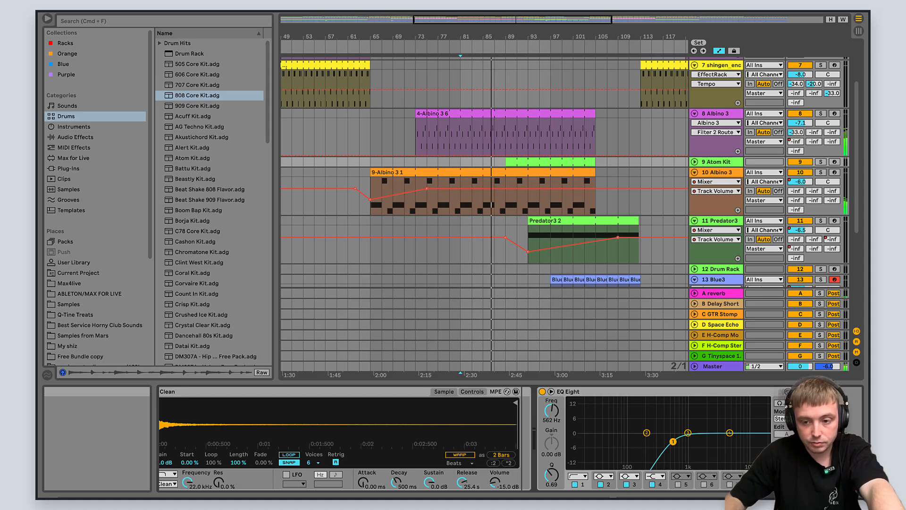
scroll(703, 458, "left", 5)
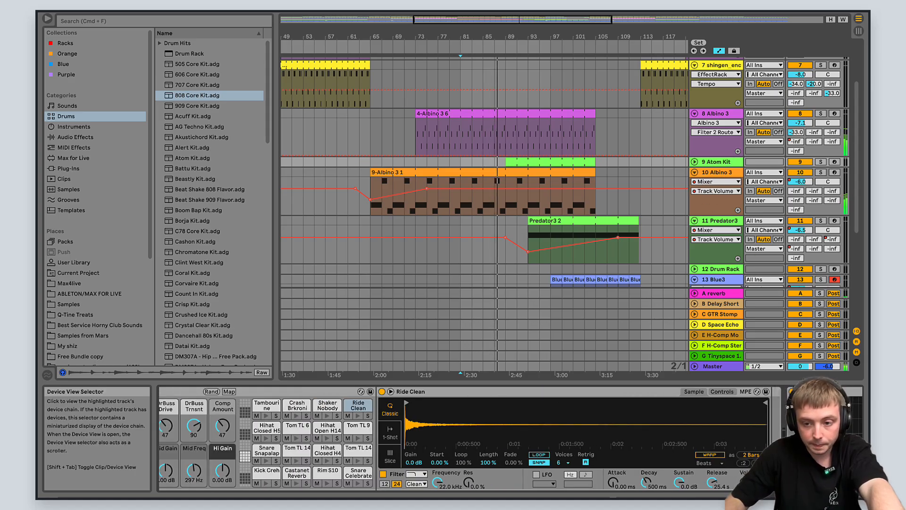
scroll(293, 430, "left", 3)
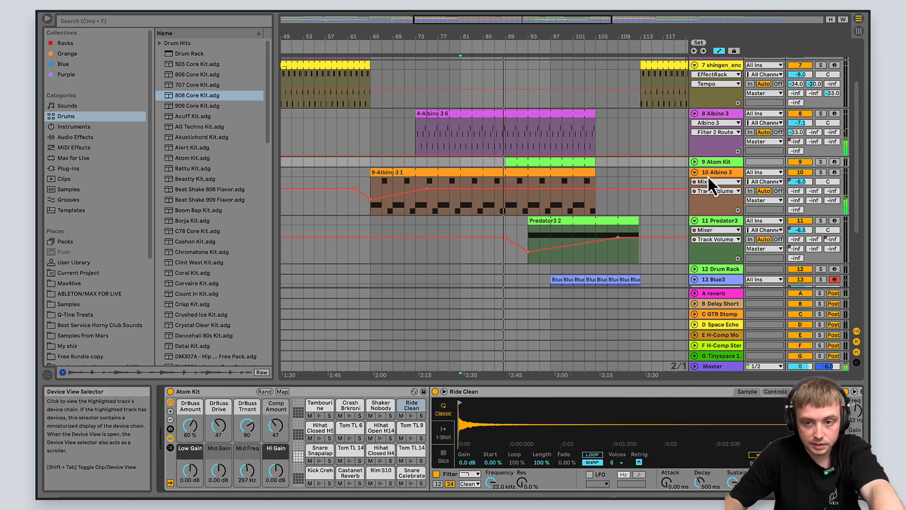
left_click(695, 161)
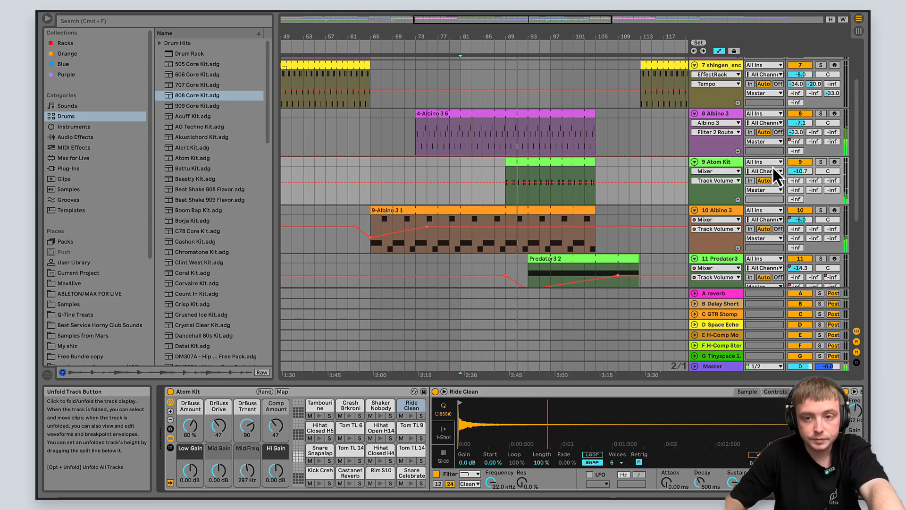
- Fold tracks 6 Phoscyon2, 7 shingen_enc, 8 Albino 3 and 10 Albino 3 to tidy the arrangement
scroll(772, 166, "up", 3)
left_click(694, 143)
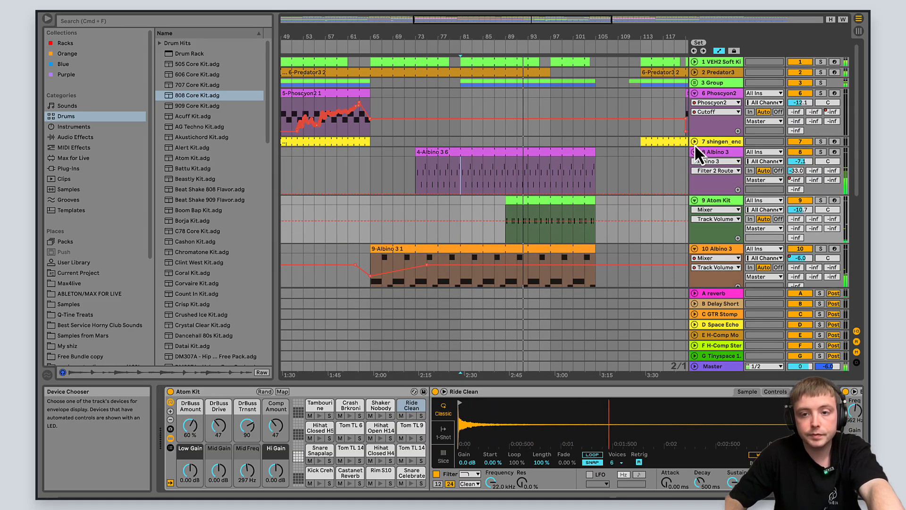
left_click(695, 143)
left_click_drag(568, 21, 571, 22)
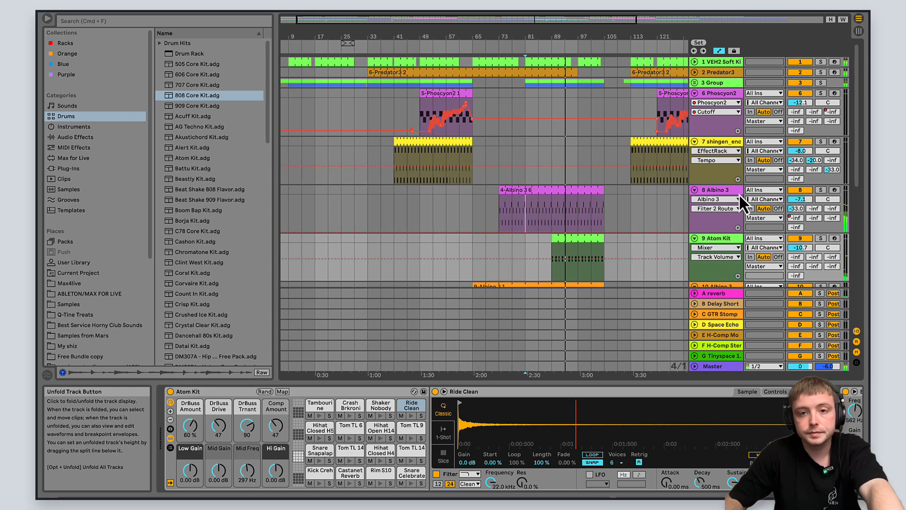
left_click(695, 190)
left_click(695, 142)
left_click(695, 94)
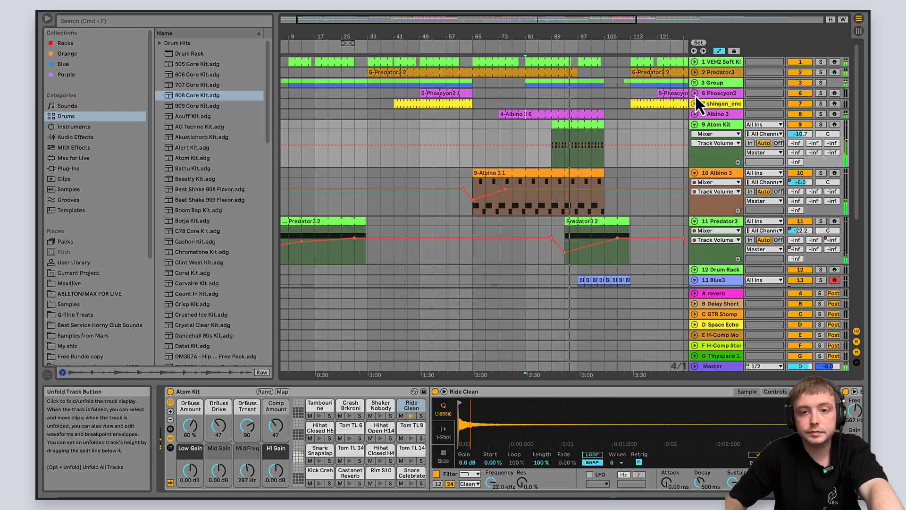
left_click(695, 172)
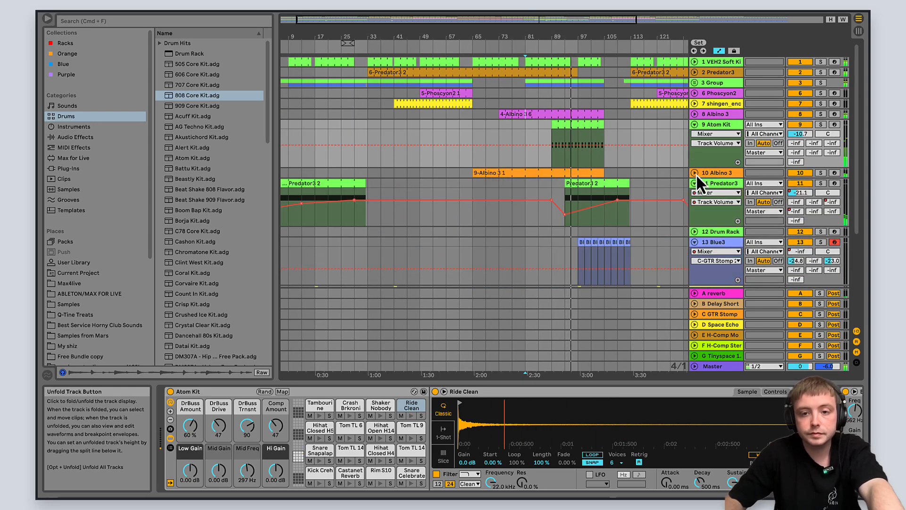
left_click(695, 242)
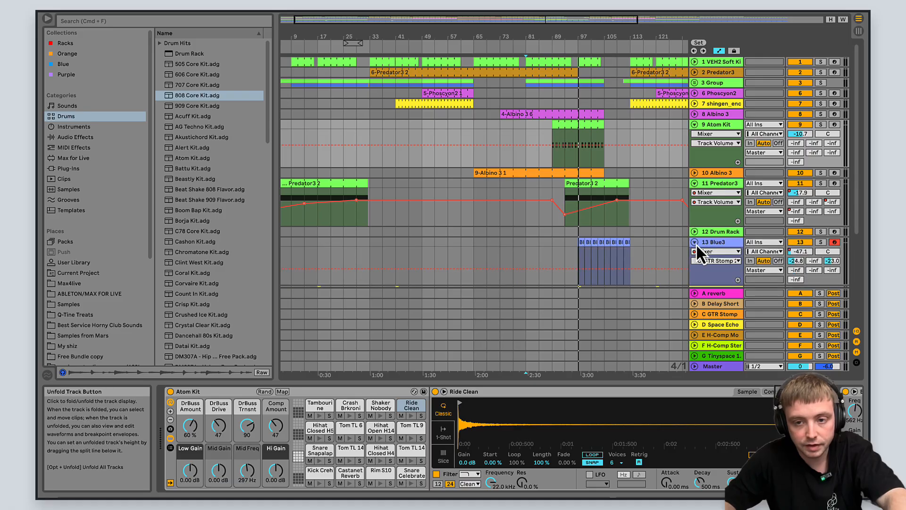
- Fold track 13 Blue3, check its Blue3 plug-in window, and play the arrangement from bar 101
left_click(723, 242)
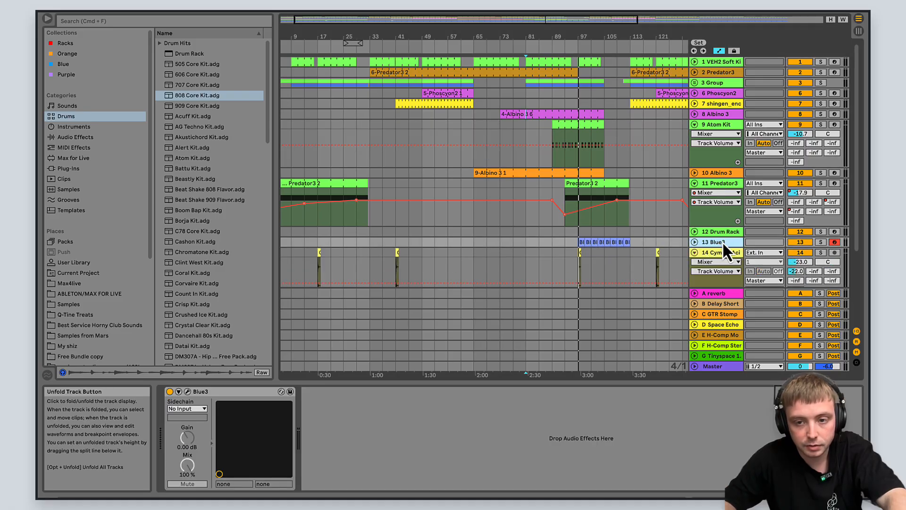
left_click(187, 391)
left_click(191, 86)
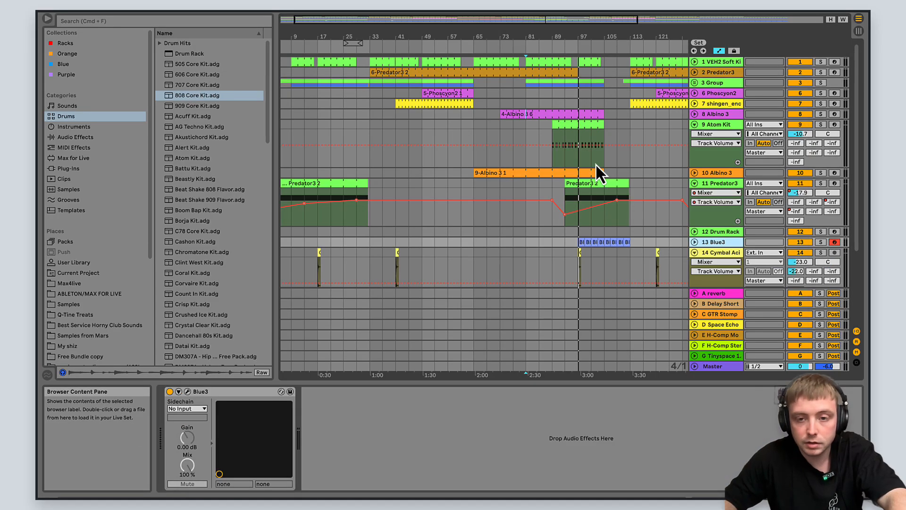
left_click(592, 222)
left_click(597, 224)
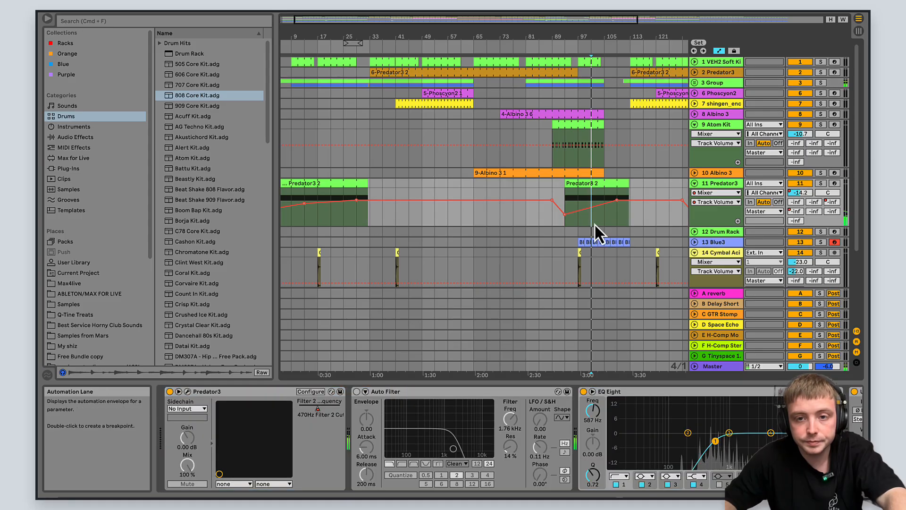
- Fold tracks 11 Predator3, 9 Atom Kit and 14 Cymbal to get a compact view of the whole arrangement
left_click(695, 182)
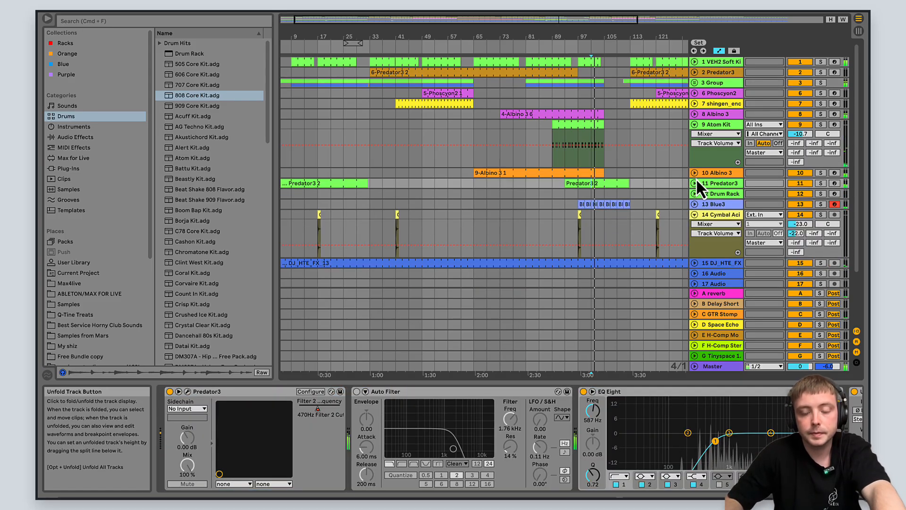
left_click(695, 125)
left_click(695, 126)
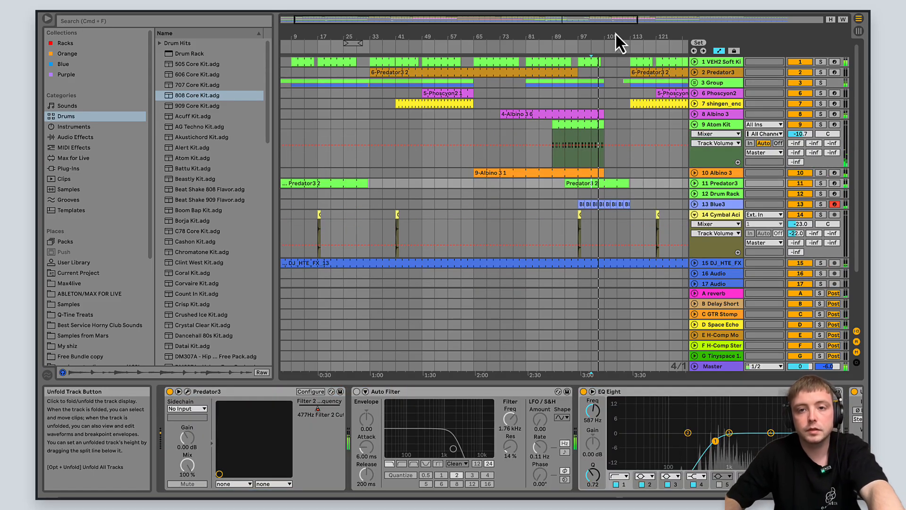
left_click_drag(615, 33, 617, 21)
left_click(694, 125)
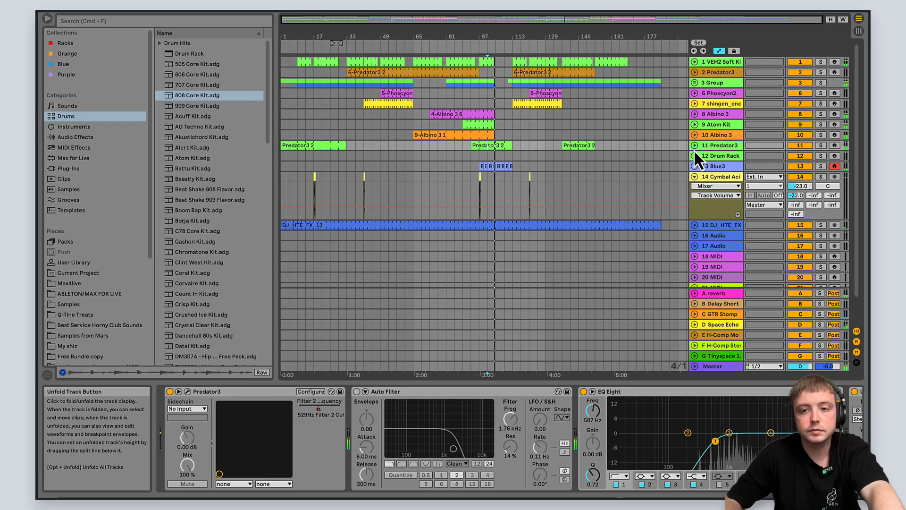
left_click(695, 176)
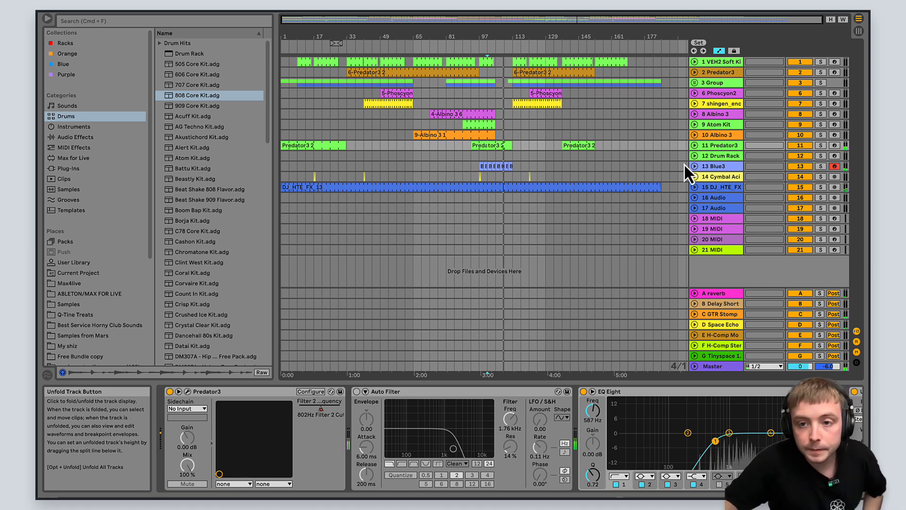
- Unfold tracks 13 Blue3 and 11 Predator3 to examine their clips and Predator3's volume automation, and fold track 11 again
left_click(695, 166)
left_click(695, 144)
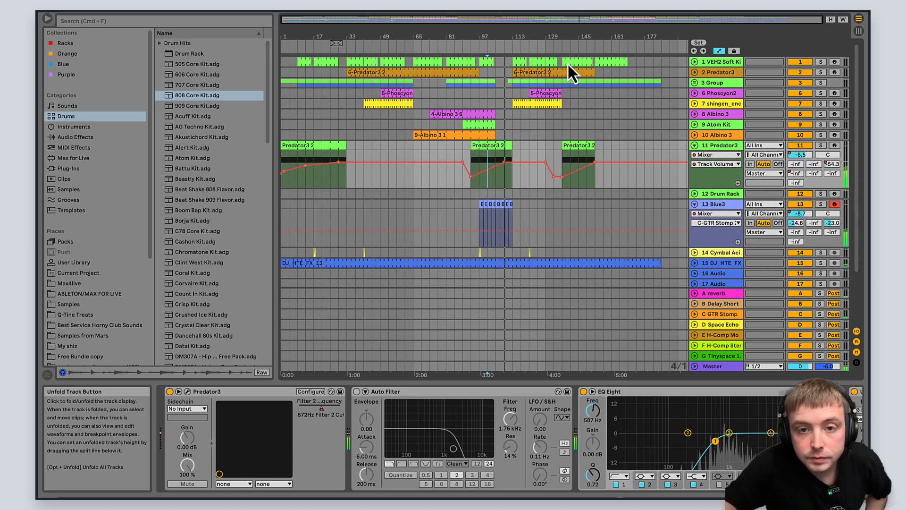
left_click(564, 21)
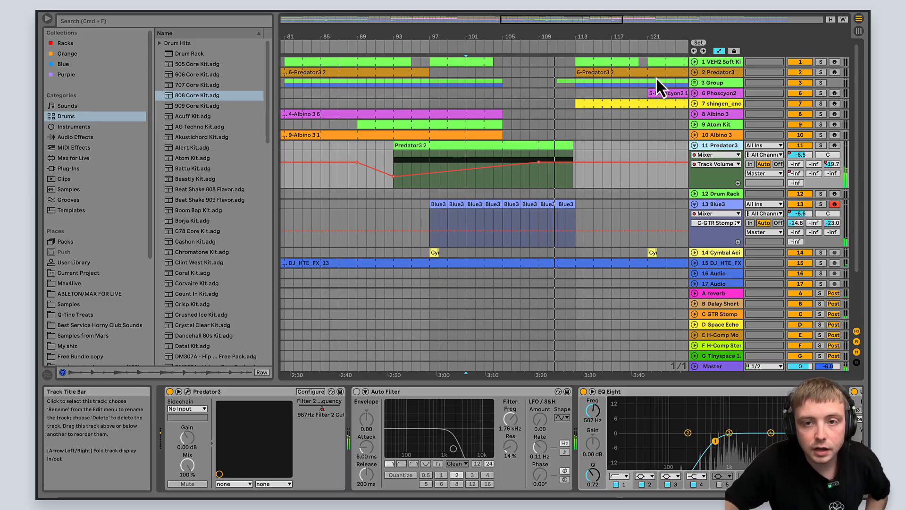
left_click_drag(611, 24, 623, 32)
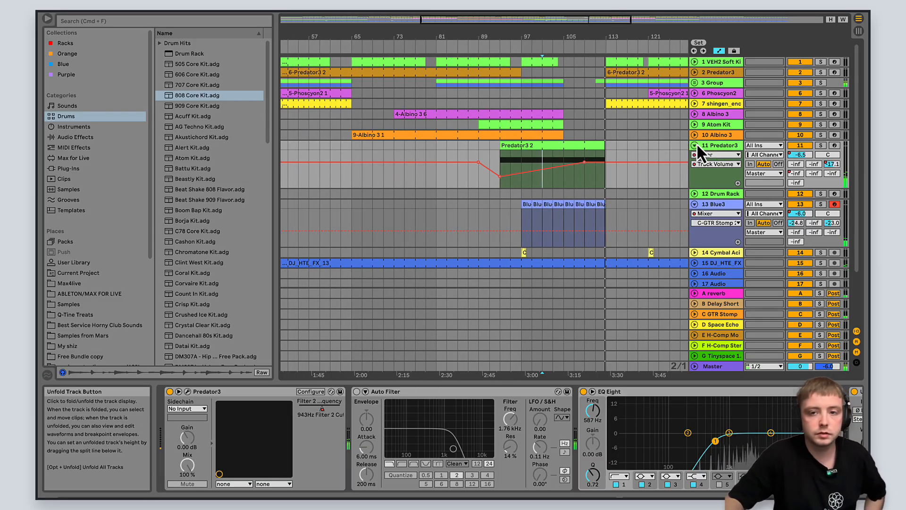
left_click_drag(580, 24, 648, 20)
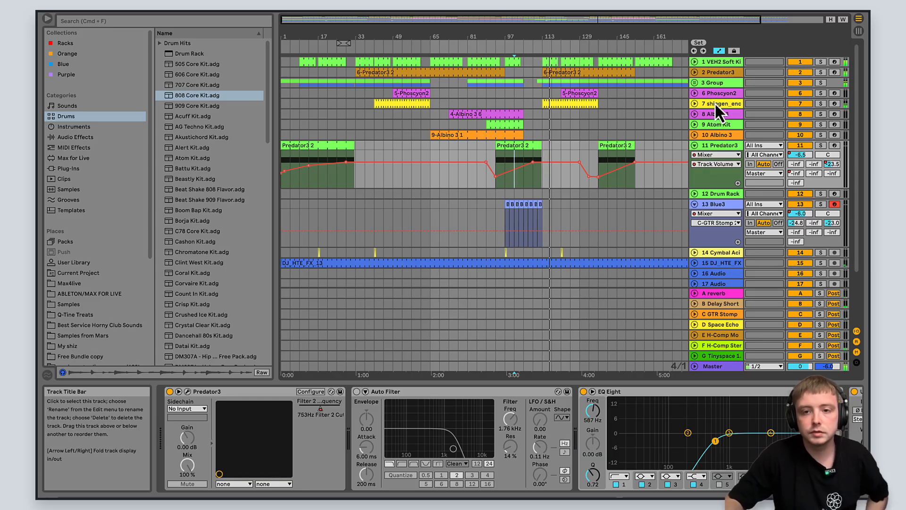
double_click(670, 21)
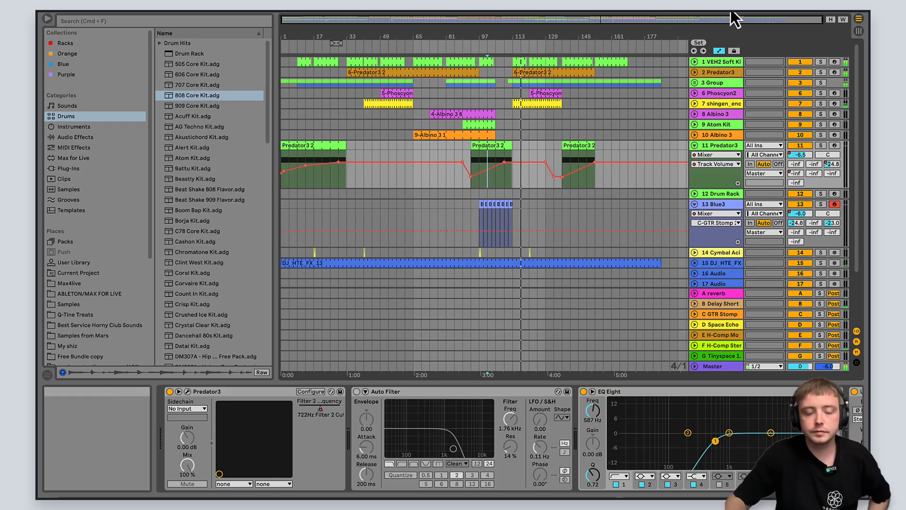
left_click(695, 146)
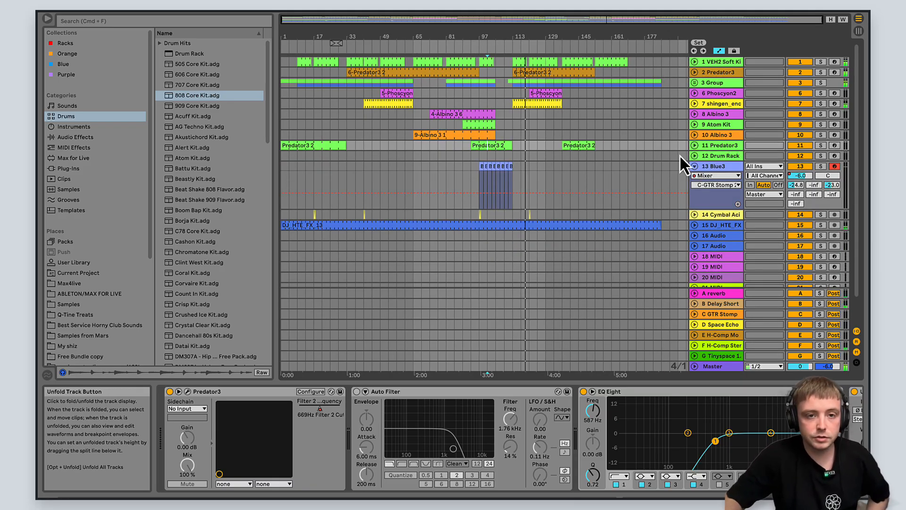
- View track 7's shingen_encouragement device chain and show the Phoscyon2 Cutoff automation on track 6
left_click(330, 104)
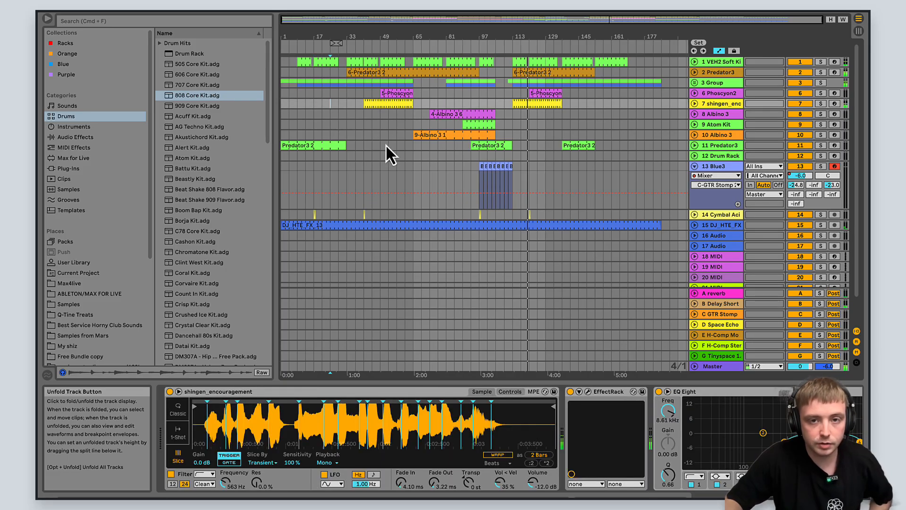
left_click_drag(562, 21, 599, 16)
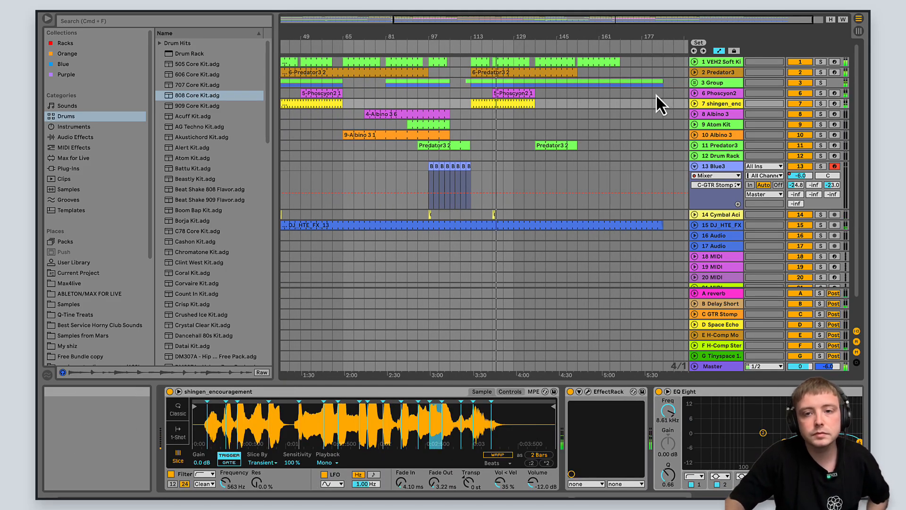
left_click(715, 93)
right_click(367, 409)
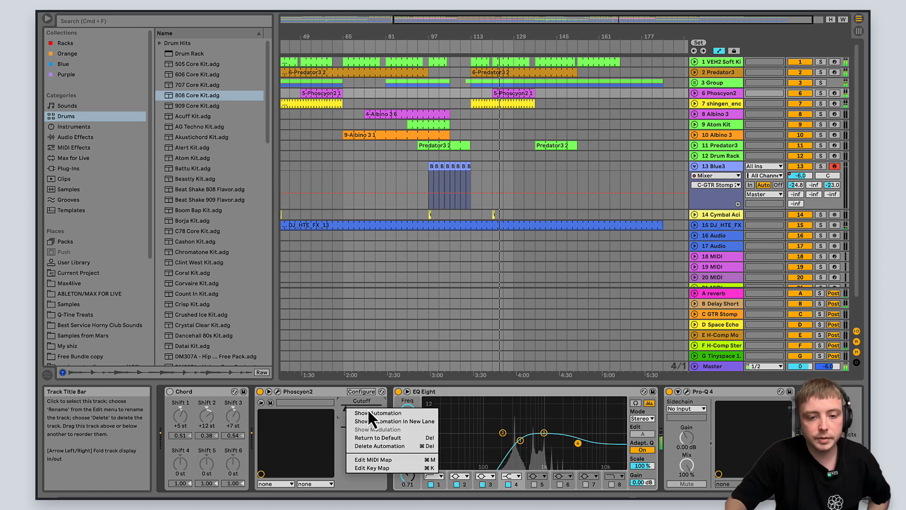
left_click(371, 413)
left_click_drag(577, 23, 422, 103)
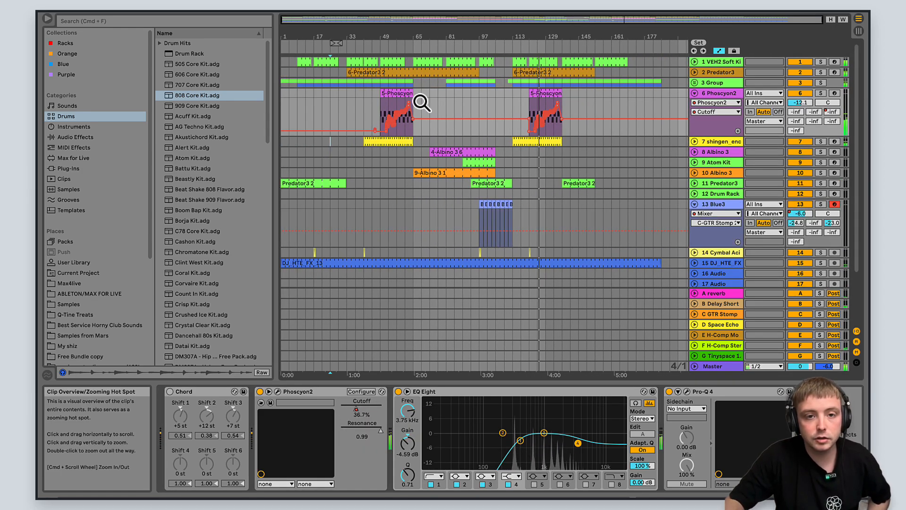
left_click(694, 93)
left_click(695, 94)
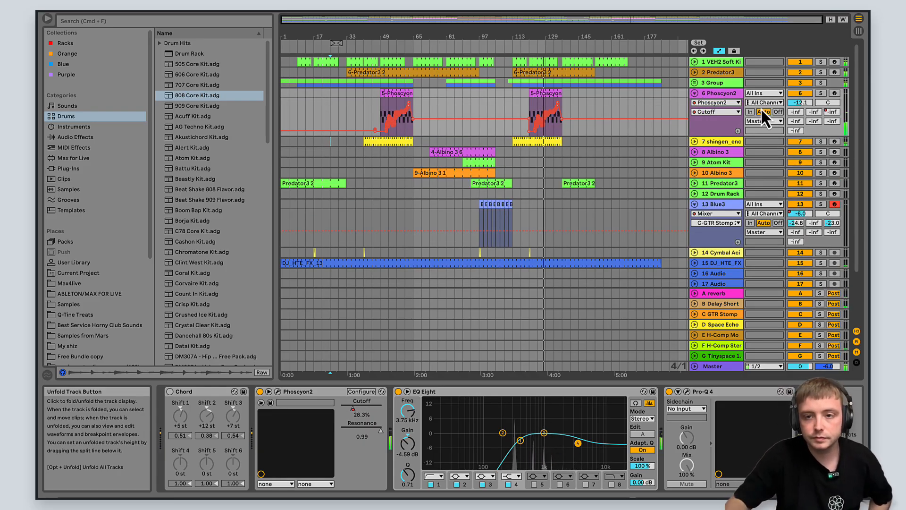
- Inspect the Phoscyon2 AcidLine window while the second acid section plays, close it, and stop playback
left_click(278, 394)
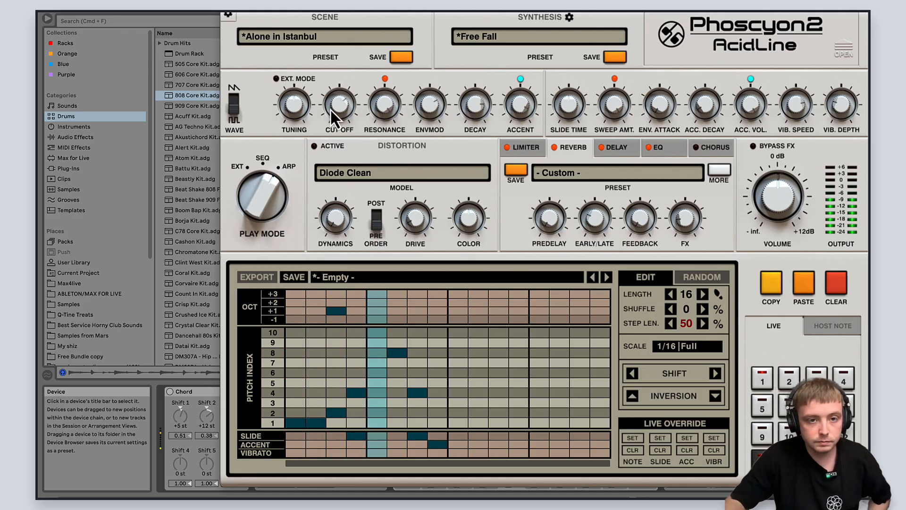
left_click(230, 15)
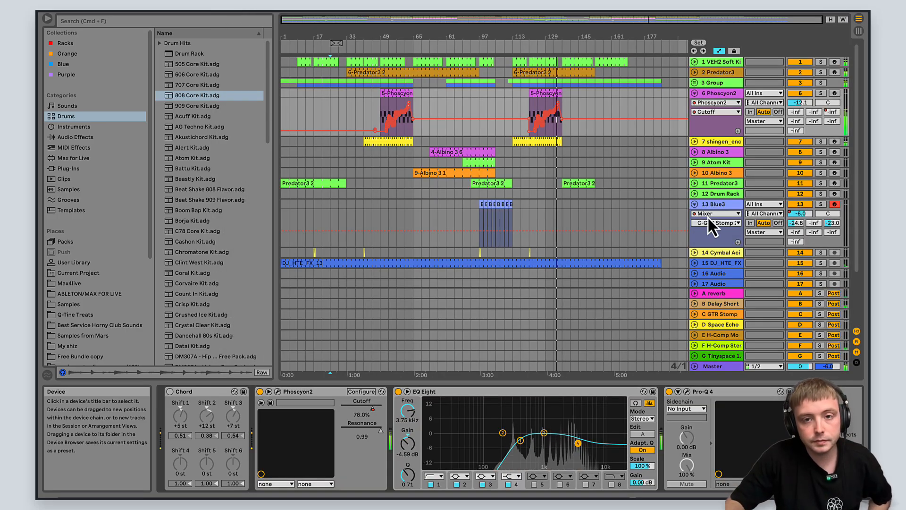
left_click_drag(576, 19, 577, 22)
double_click(578, 20)
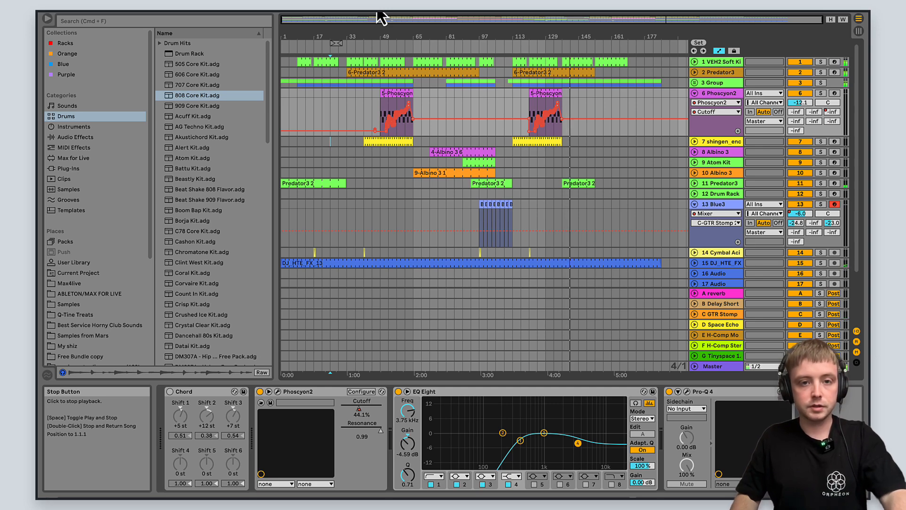
left_click_drag(481, 17, 479, 17)
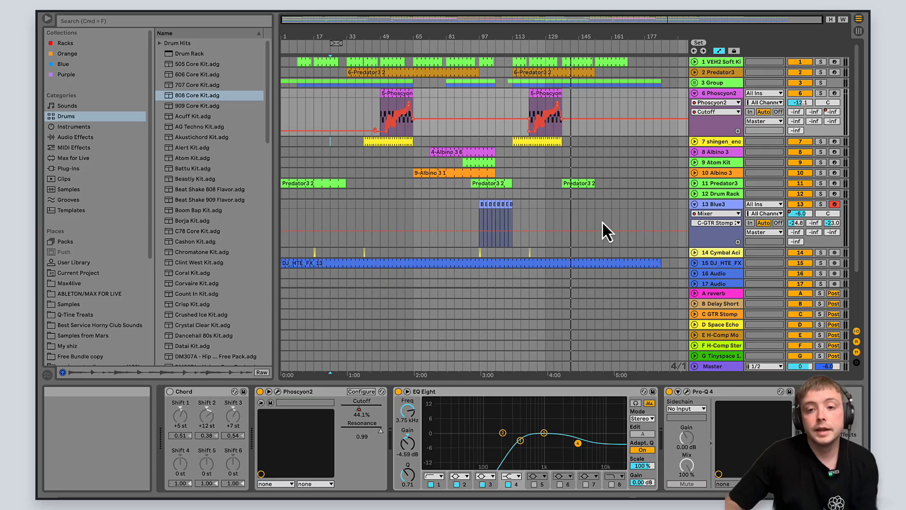
- Fold tracks 13 Blue3 and 6 Phoscyon2 so that all tracks are collapsed
left_click(694, 204)
left_click(695, 93)
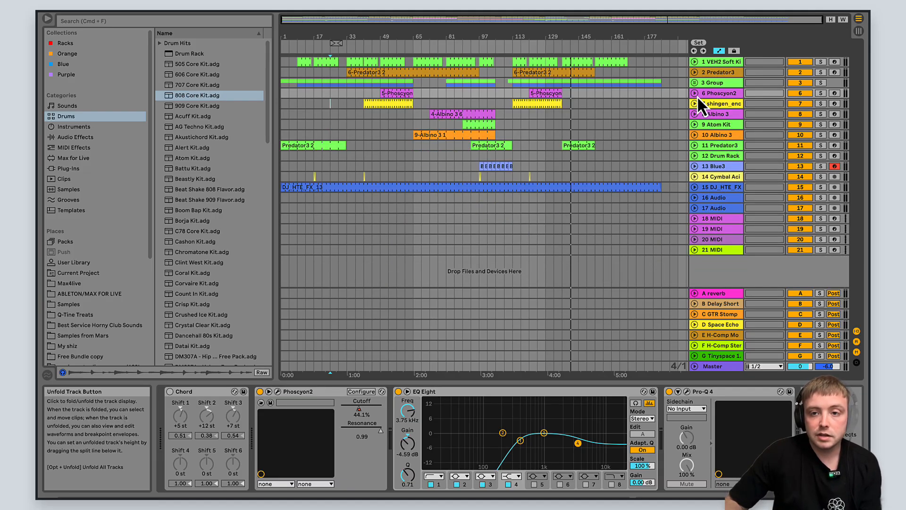
left_click(695, 94)
left_click(694, 94)
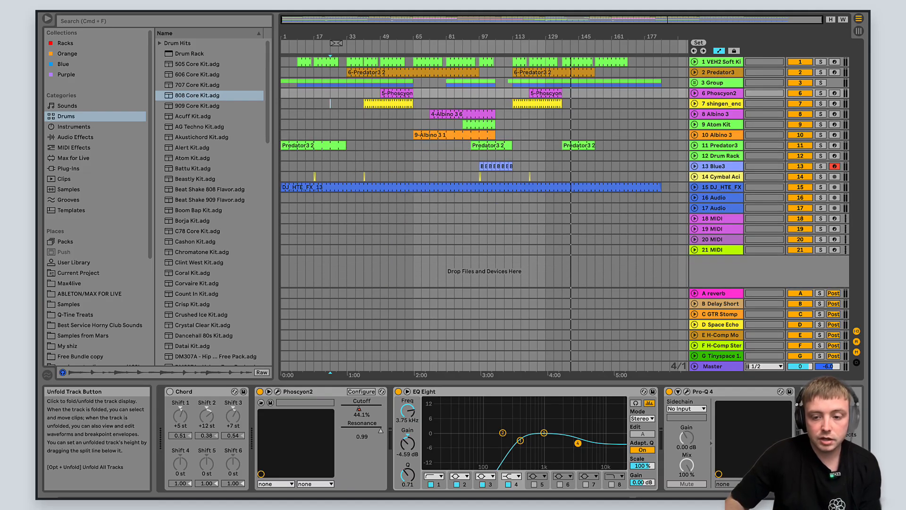